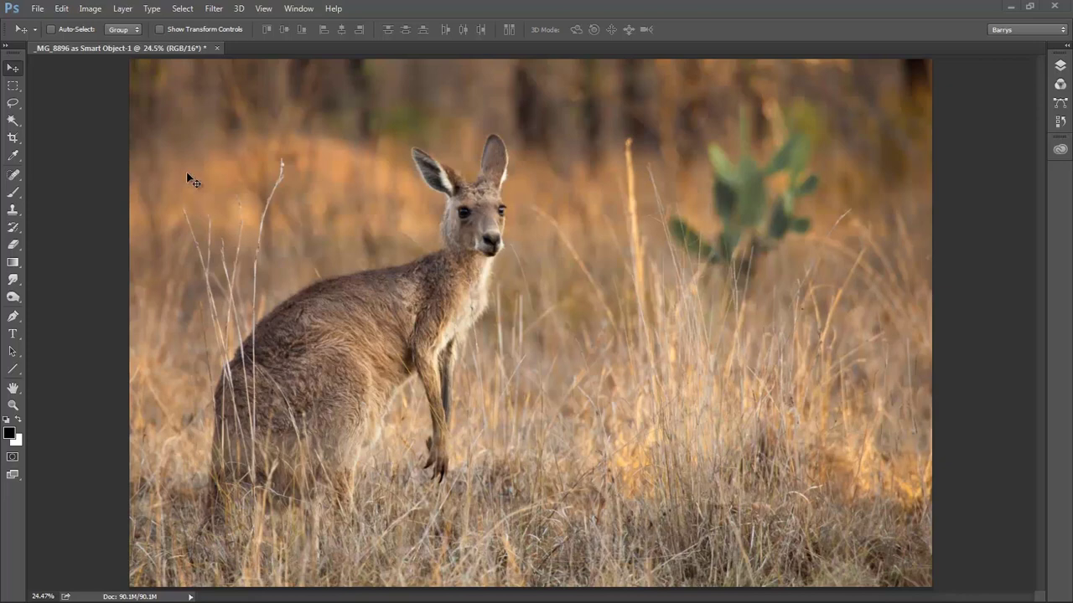
# Step: With the Lasso tool, draw a loose loop around the kangaroo and the nearby grass
pyautogui.click(18, 111)
pyautogui.click(51, 102)
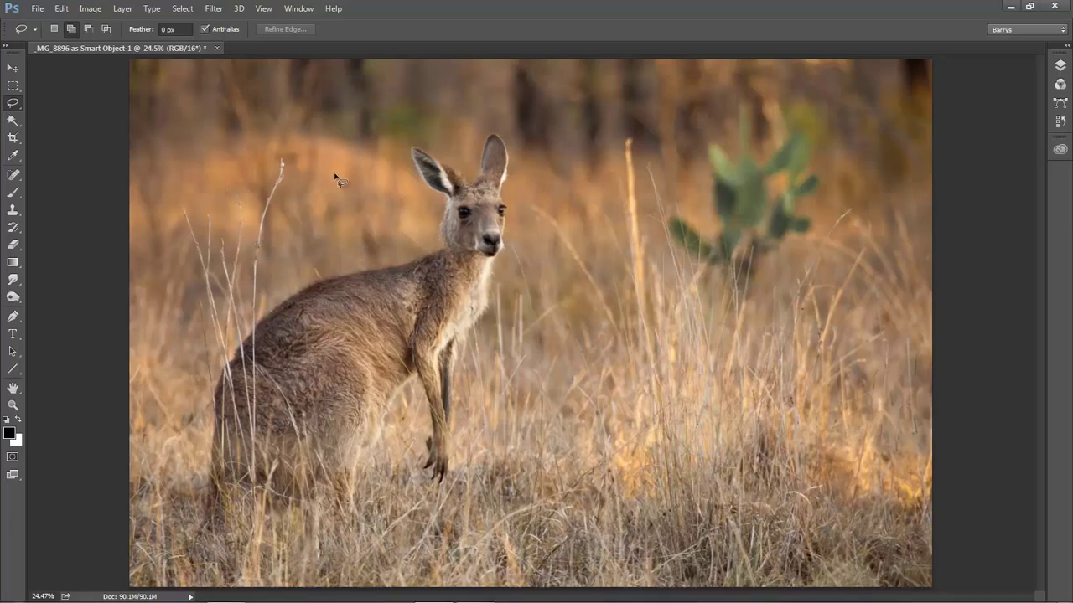
pyautogui.moveTo(280, 176)
pyautogui.mouseDown()
pyautogui.moveTo(441, 134)
pyautogui.moveTo(585, 124)
pyautogui.moveTo(760, 153)
pyautogui.moveTo(798, 349)
pyautogui.moveTo(756, 418)
pyautogui.moveTo(702, 467)
pyautogui.moveTo(362, 519)
pyautogui.moveTo(219, 492)
pyautogui.moveTo(176, 432)
pyautogui.moveTo(195, 326)
pyautogui.mouseUp()
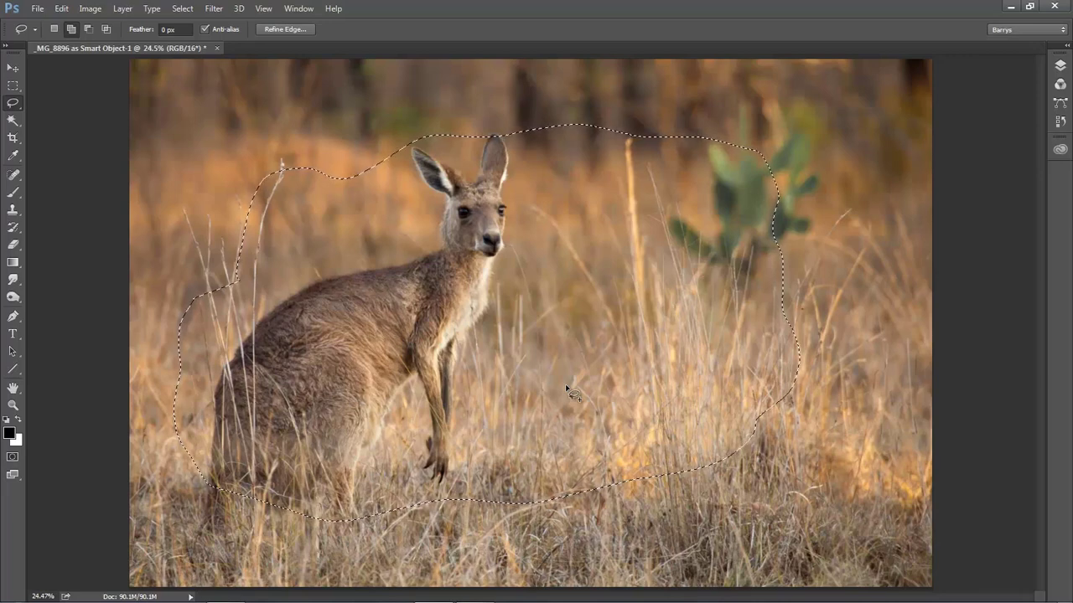
pyautogui.hotkey('ctrl', 'l')
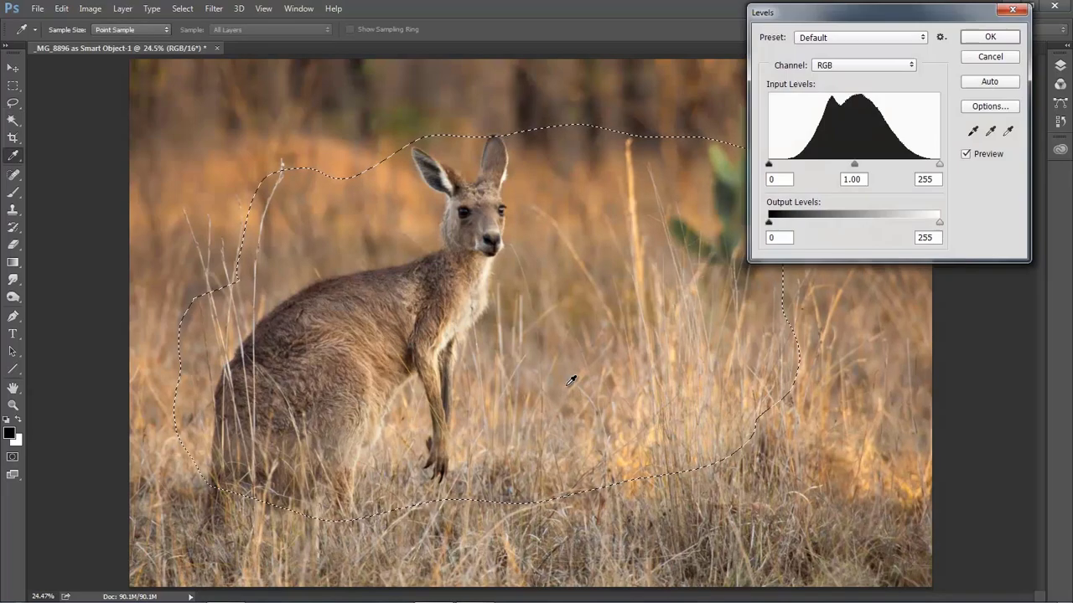
pyautogui.moveTo(860, 166); pyautogui.dragTo(886, 163)
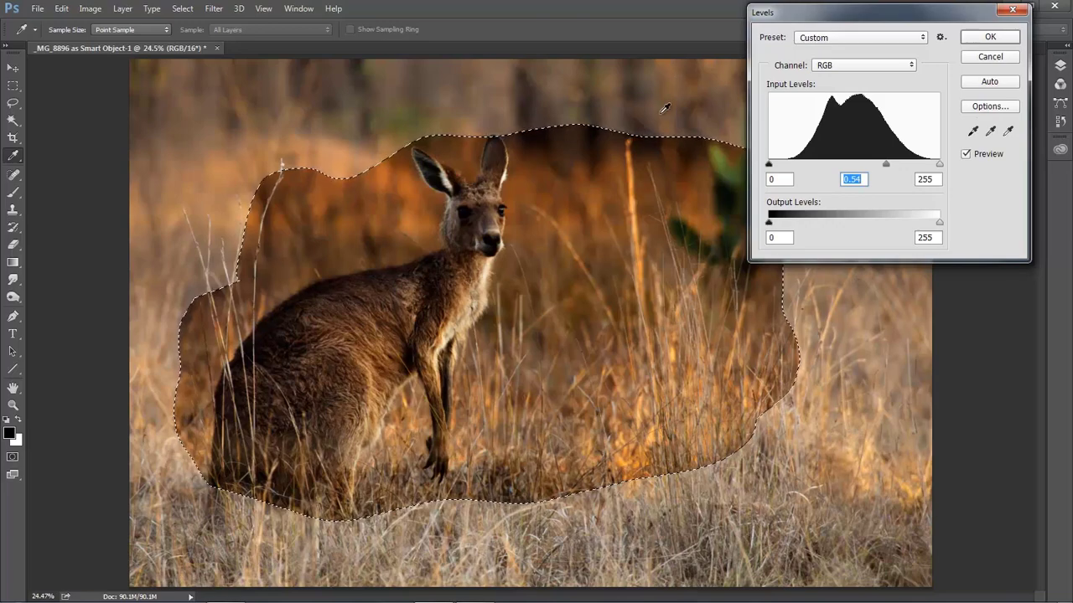
pyautogui.click(990, 56)
pyautogui.press('l')
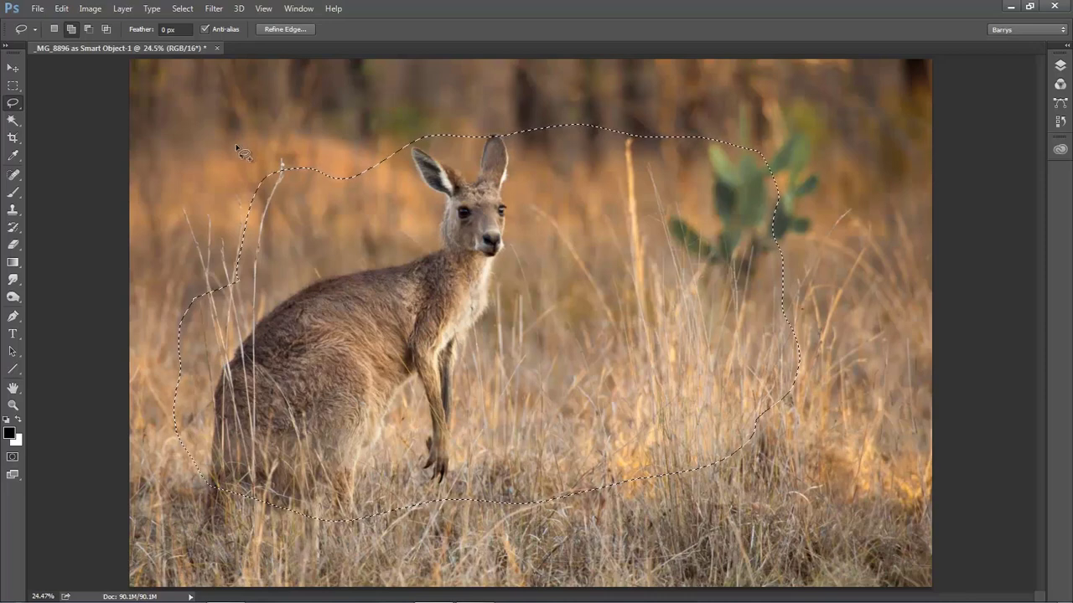
# Step: Apply Select > Inverse so the selection covers the photo's outer edges
pyautogui.click(182, 10)
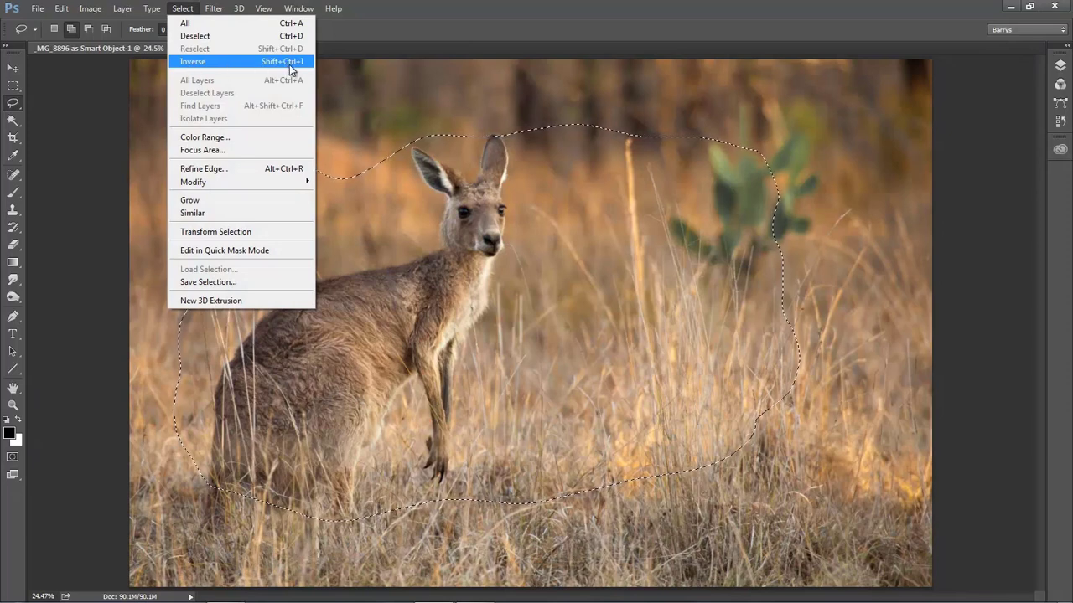
pyautogui.click(291, 67)
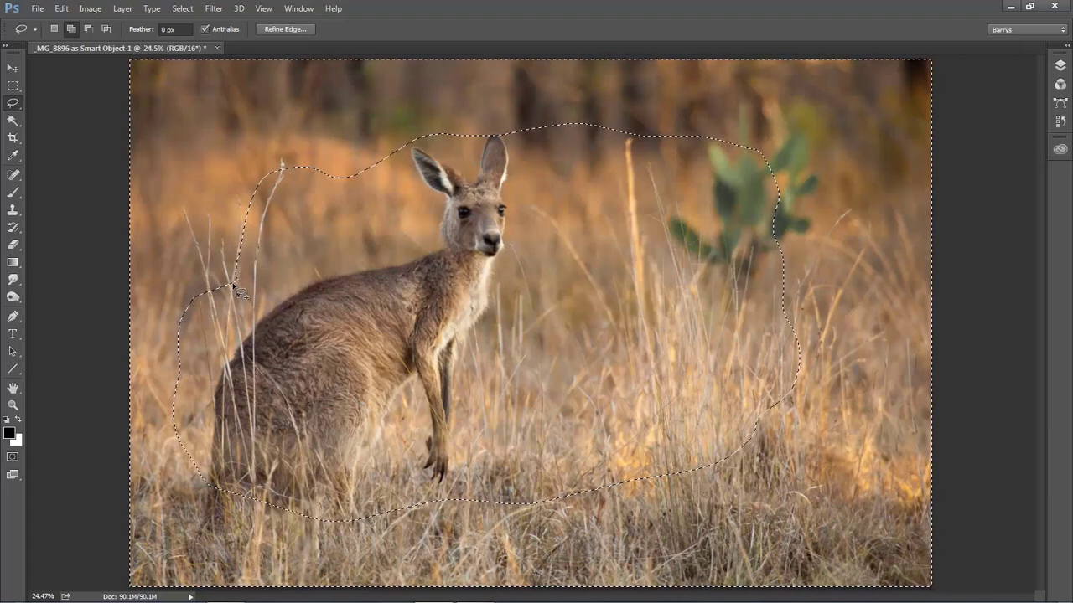
# Step: Feather the inverted selection to about 335 px in Refine Edge
pyautogui.click(282, 29)
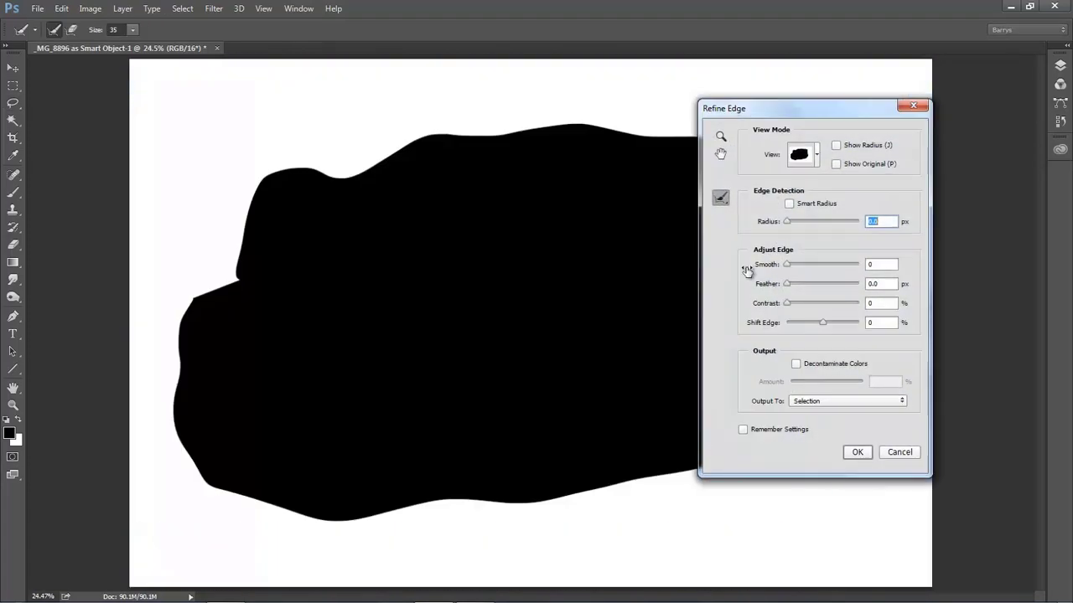
pyautogui.moveTo(828, 284); pyautogui.dragTo(849, 289)
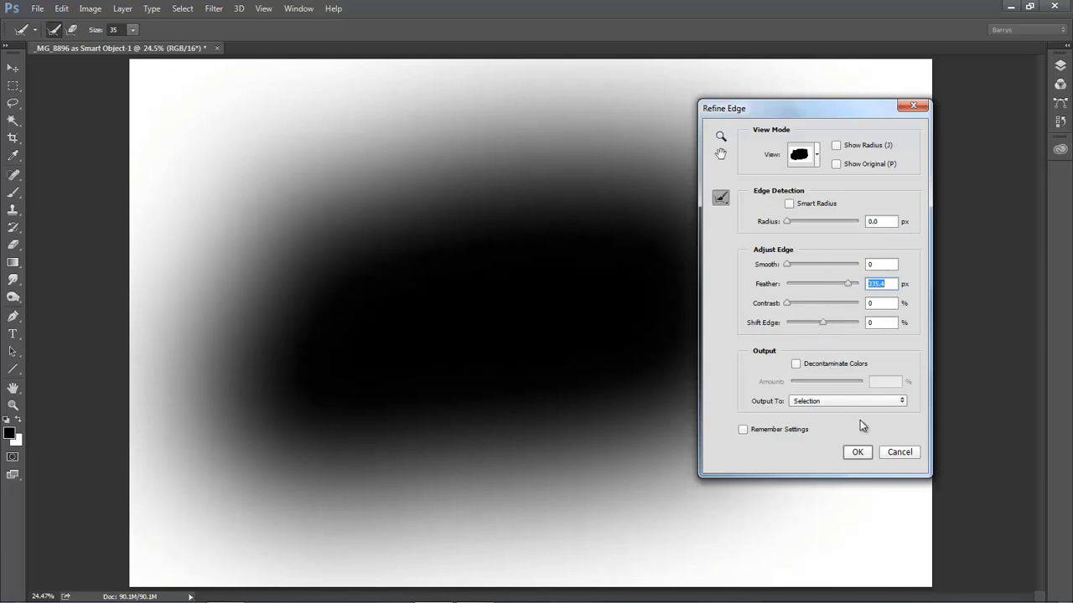
pyautogui.click(852, 454)
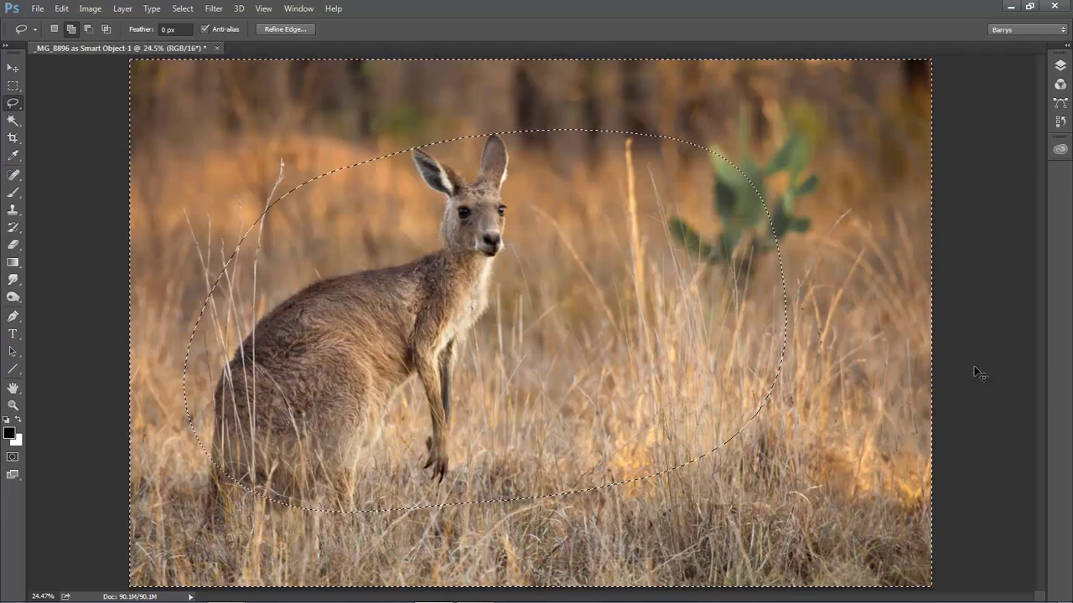
# Step: Deselect everything with Ctrl+D
pyautogui.hotkey('ctrl', 'd')
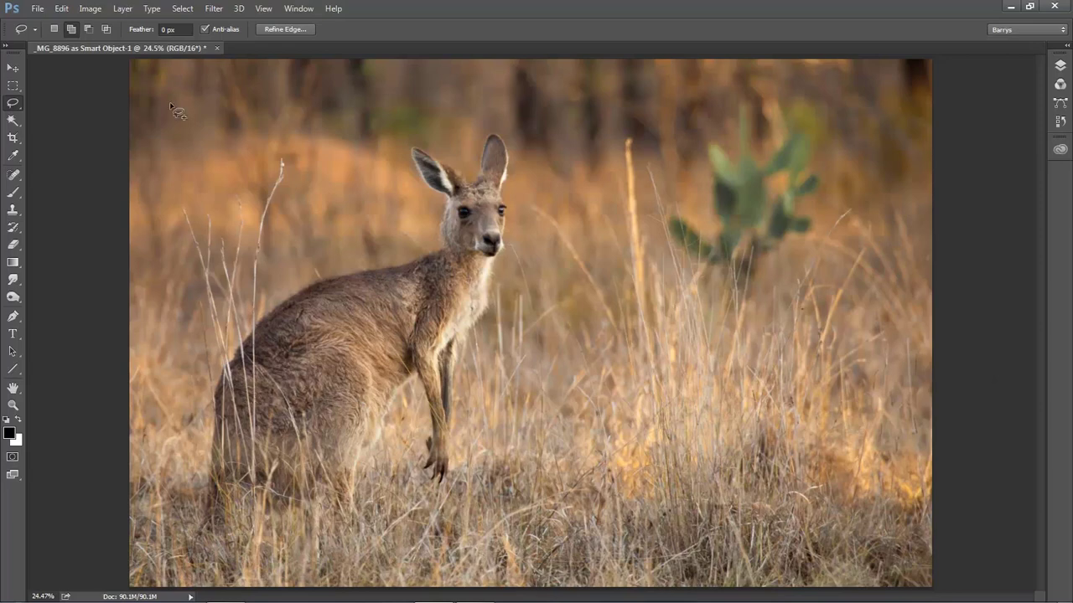
pyautogui.click(90, 10)
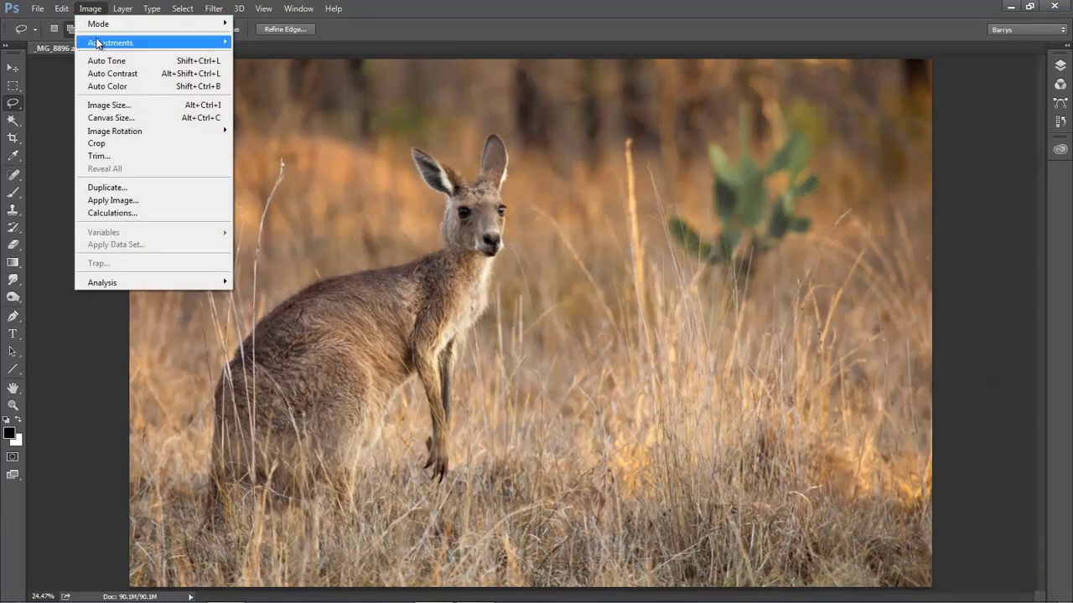
pyautogui.moveTo(100, 44)
pyautogui.click(264, 56)
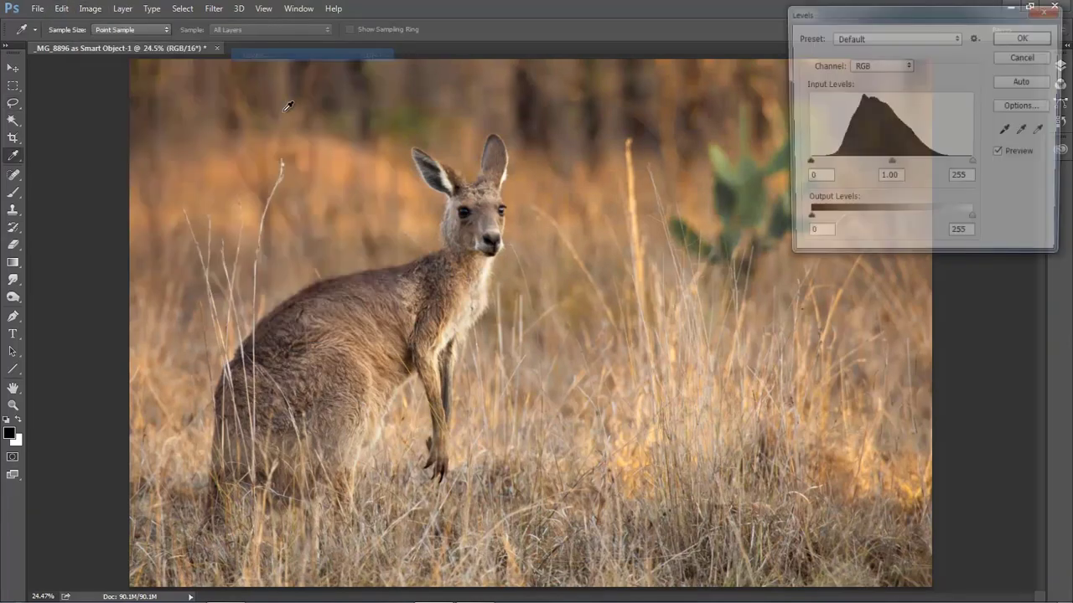
pyautogui.moveTo(950, 15); pyautogui.dragTo(955, 13)
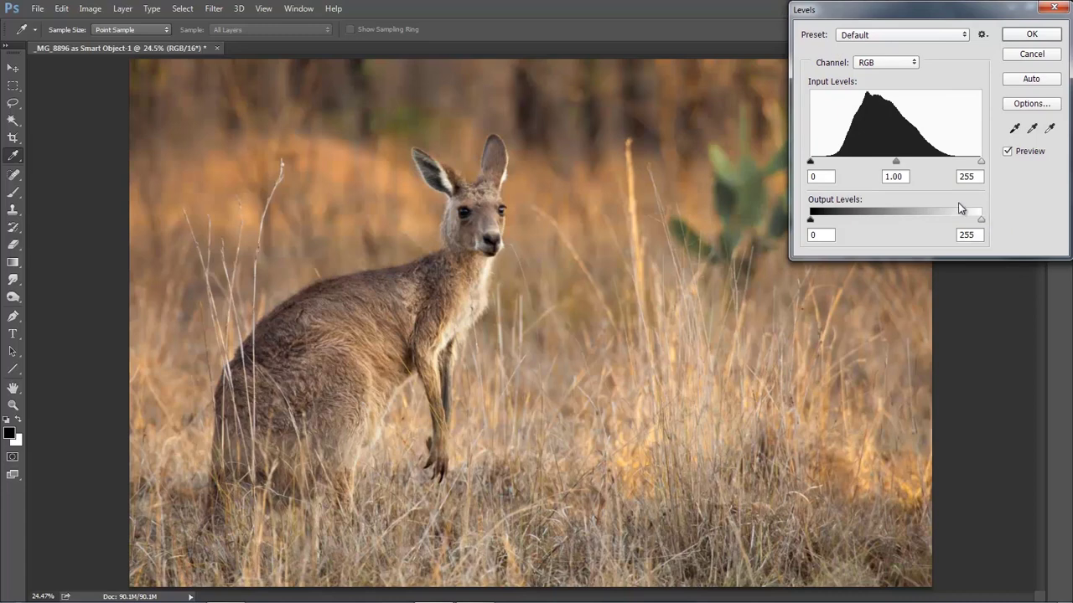
pyautogui.moveTo(895, 163); pyautogui.dragTo(915, 163)
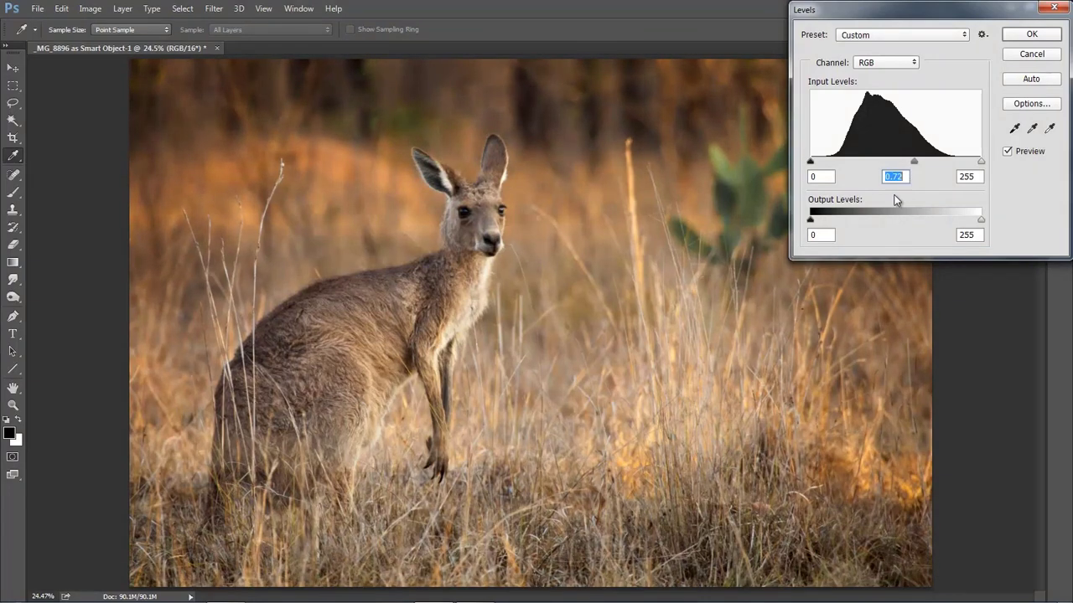
pyautogui.click(1007, 152)
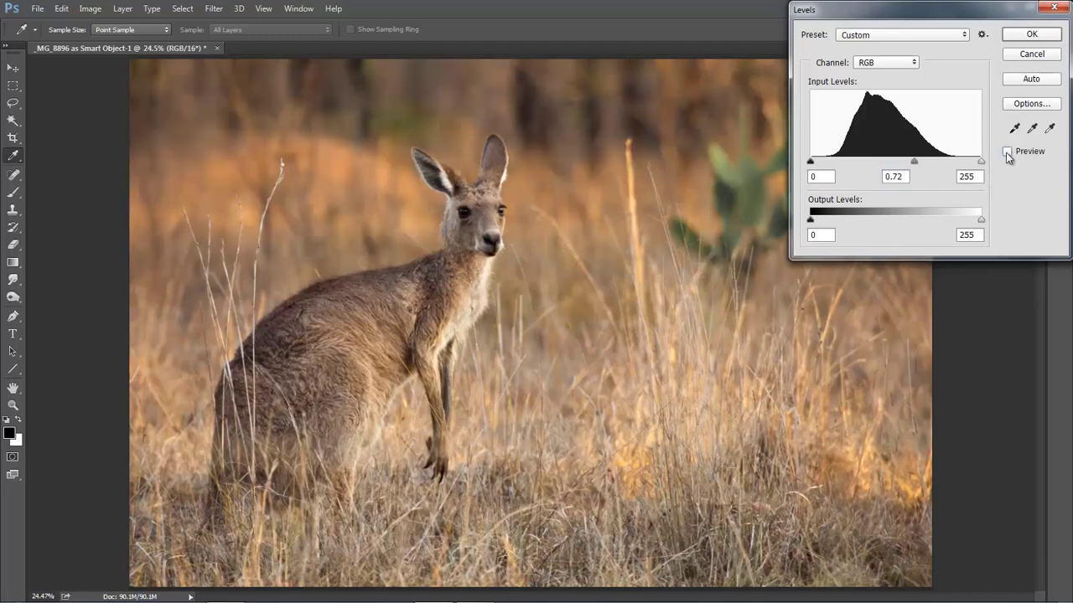
pyautogui.click(1007, 153)
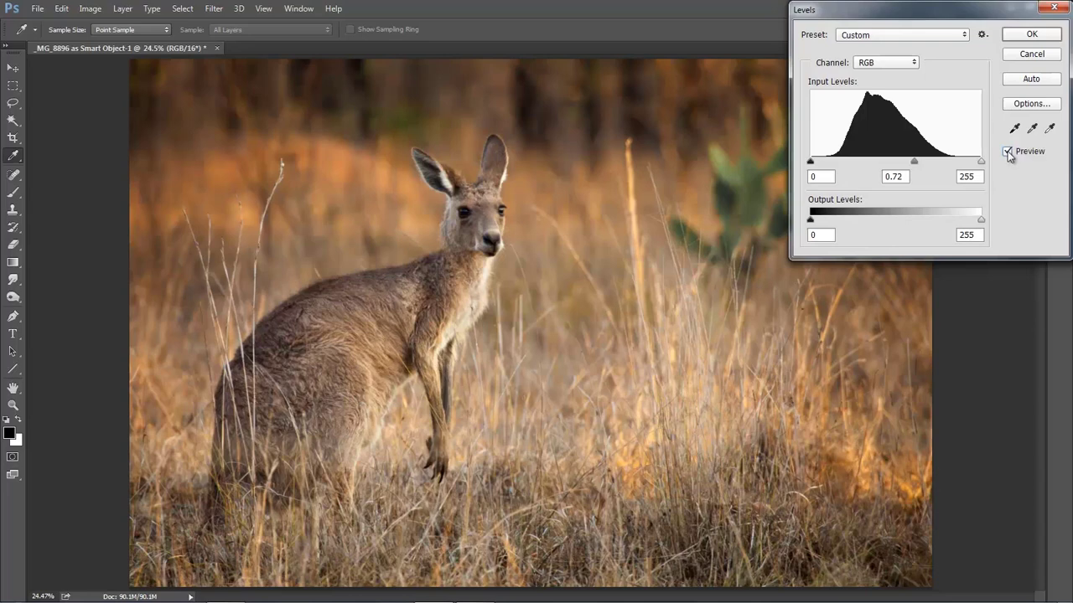
pyautogui.click(1008, 153)
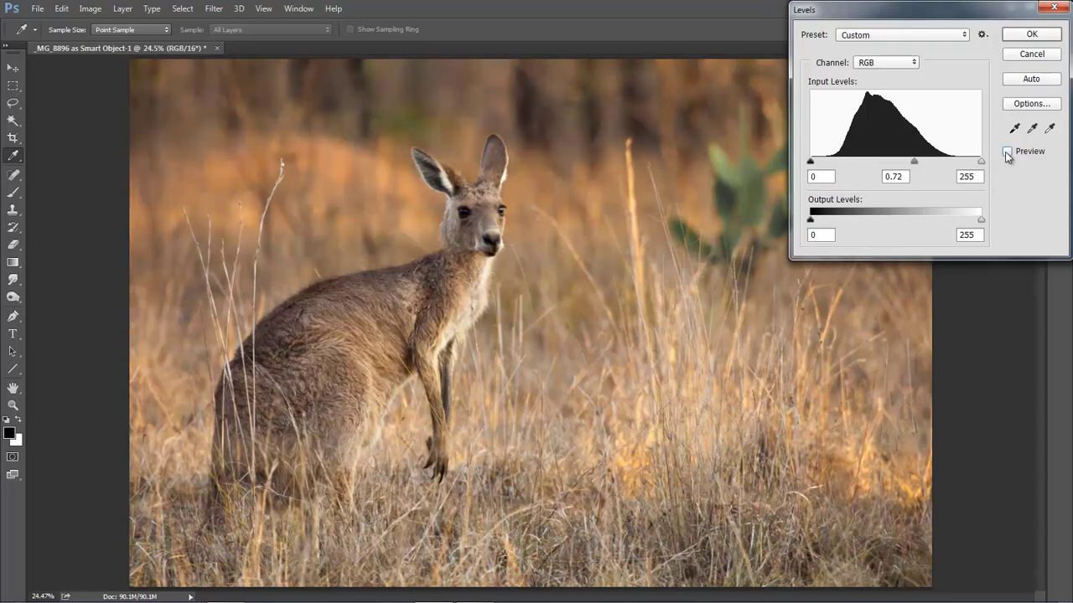
pyautogui.click(1008, 152)
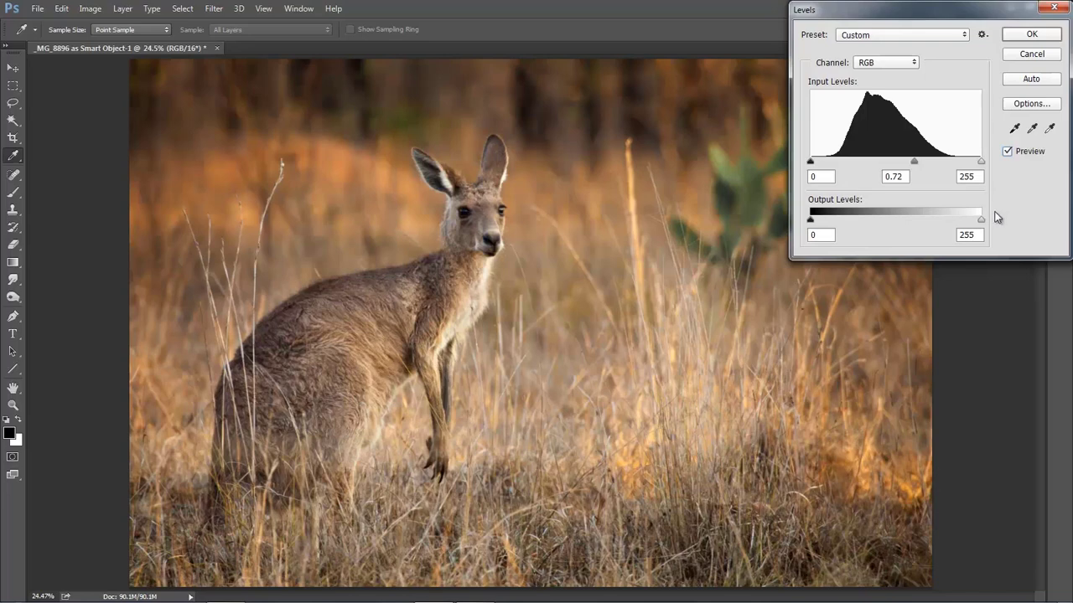
pyautogui.click(1032, 53)
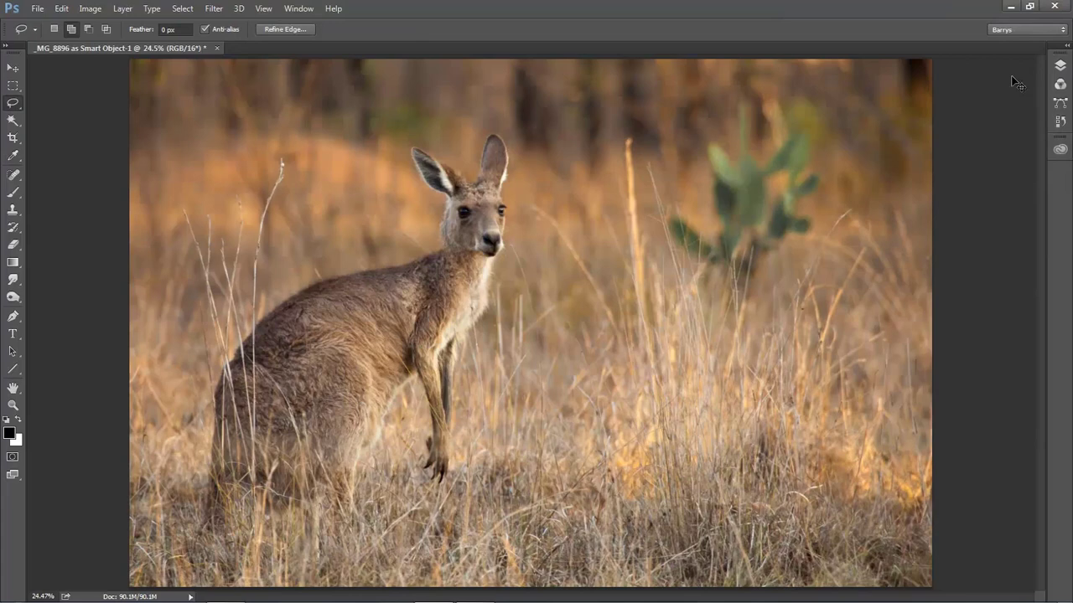
# Step: Redraw a loose Lasso outline around the kangaroo and invert it to select the surroundings
pyautogui.hotkey('ctrl', 'h')
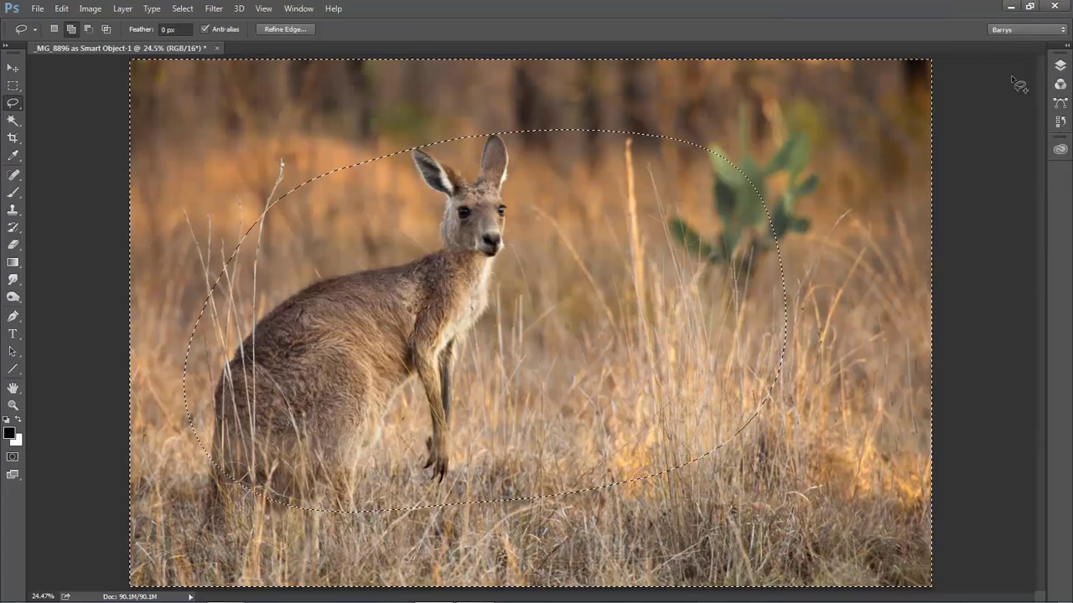
pyautogui.hotkey('ctrl', 'd')
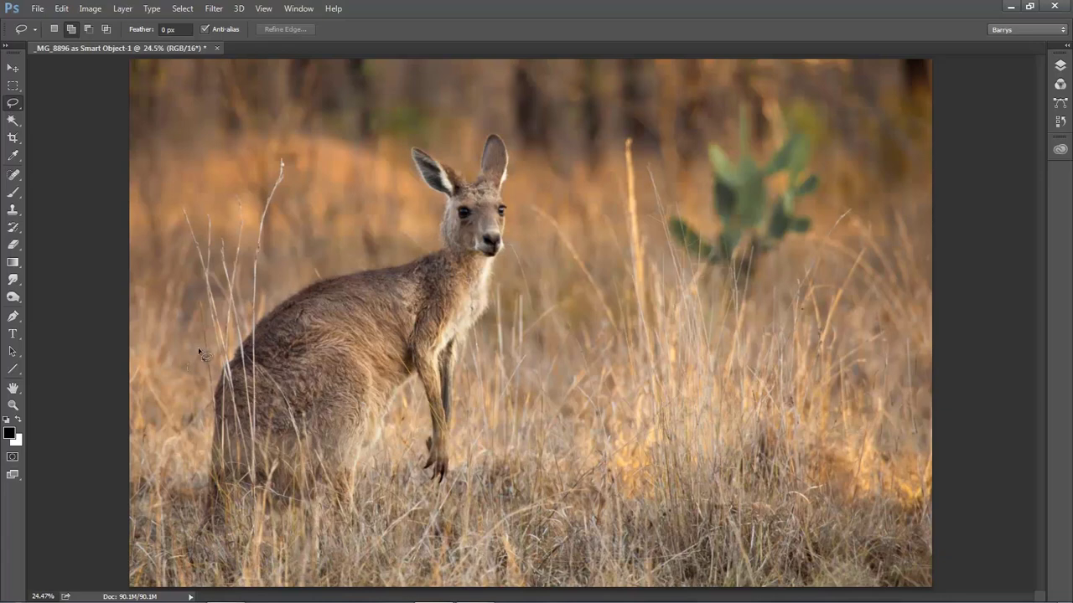
pyautogui.moveTo(221, 323)
pyautogui.mouseDown()
pyautogui.moveTo(380, 228)
pyautogui.moveTo(443, 168)
pyautogui.moveTo(490, 159)
pyautogui.moveTo(524, 188)
pyautogui.moveTo(520, 270)
pyautogui.moveTo(467, 400)
pyautogui.moveTo(494, 466)
pyautogui.moveTo(471, 500)
pyautogui.moveTo(282, 524)
pyautogui.moveTo(207, 506)
pyautogui.moveTo(195, 468)
pyautogui.mouseUp()
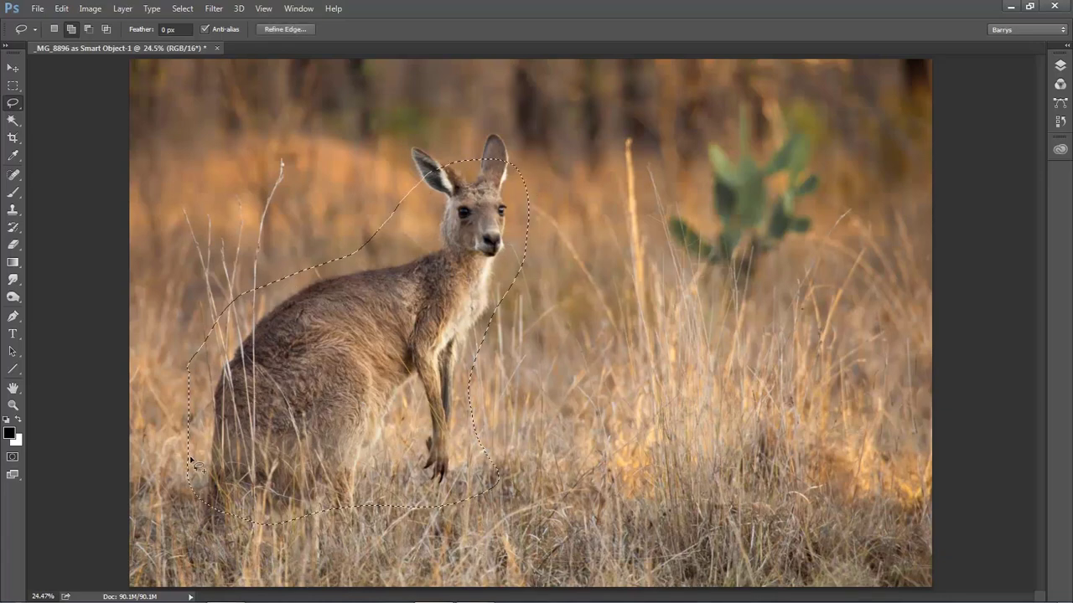
pyautogui.click(181, 10)
pyautogui.click(193, 61)
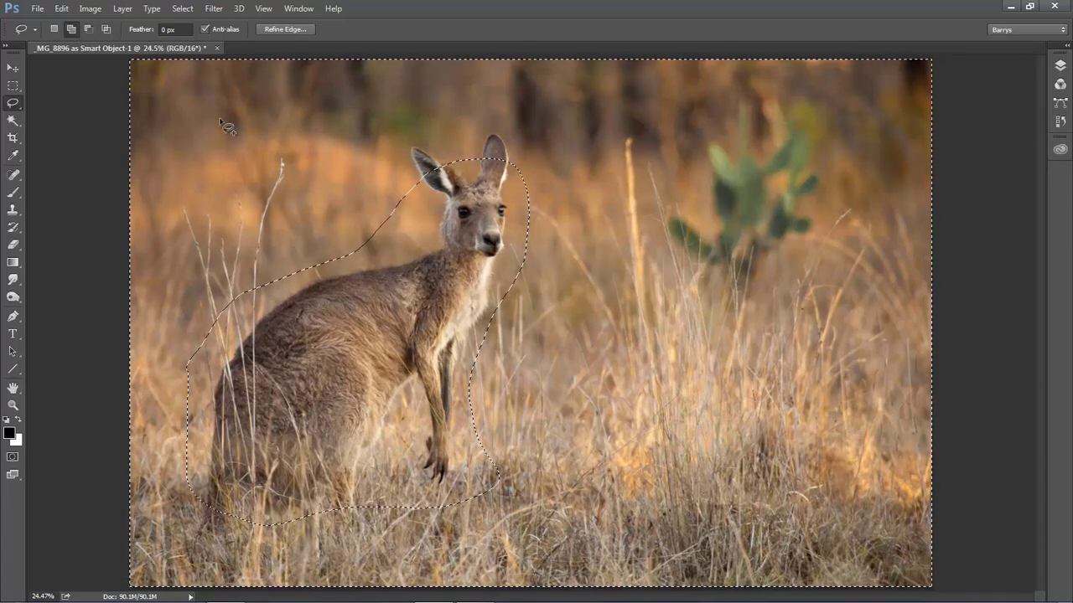
# Step: Lasso away the upper background in subtract mode, leaving only the lower grass selected
pyautogui.click(87, 29)
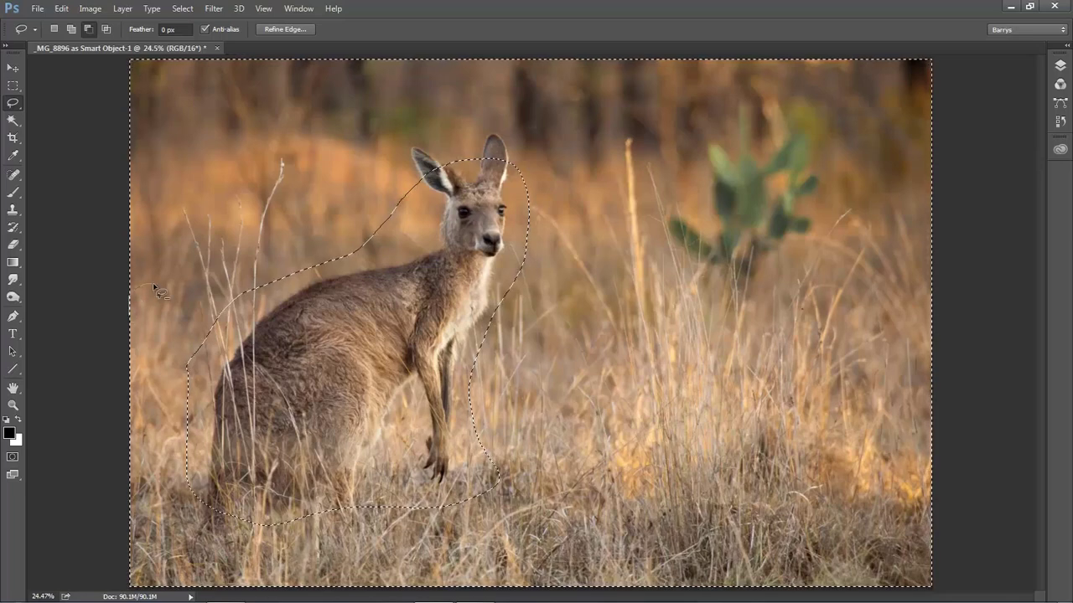
pyautogui.moveTo(159, 289)
pyautogui.mouseDown()
pyautogui.moveTo(281, 292)
pyautogui.moveTo(367, 259)
pyautogui.moveTo(458, 178)
pyautogui.moveTo(491, 171)
pyautogui.moveTo(507, 227)
pyautogui.mouseUp()
pyautogui.moveTo(876, 245)
pyautogui.mouseDown()
pyautogui.moveTo(967, 211)
pyautogui.moveTo(971, 96)
pyautogui.moveTo(942, 50)
pyautogui.moveTo(801, 20)
pyautogui.moveTo(577, 1)
pyautogui.moveTo(109, 3)
pyautogui.moveTo(90, 41)
pyautogui.mouseUp()
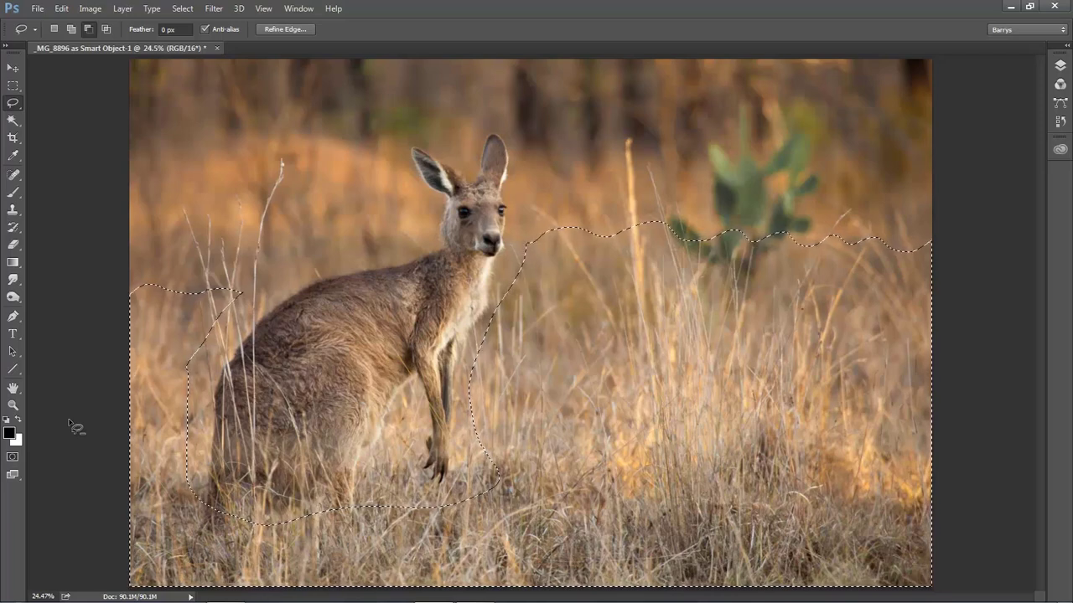
# Step: Feather the grass selection by 350 px in Refine Edge, with Remember Settings ticked
pyautogui.click(276, 29)
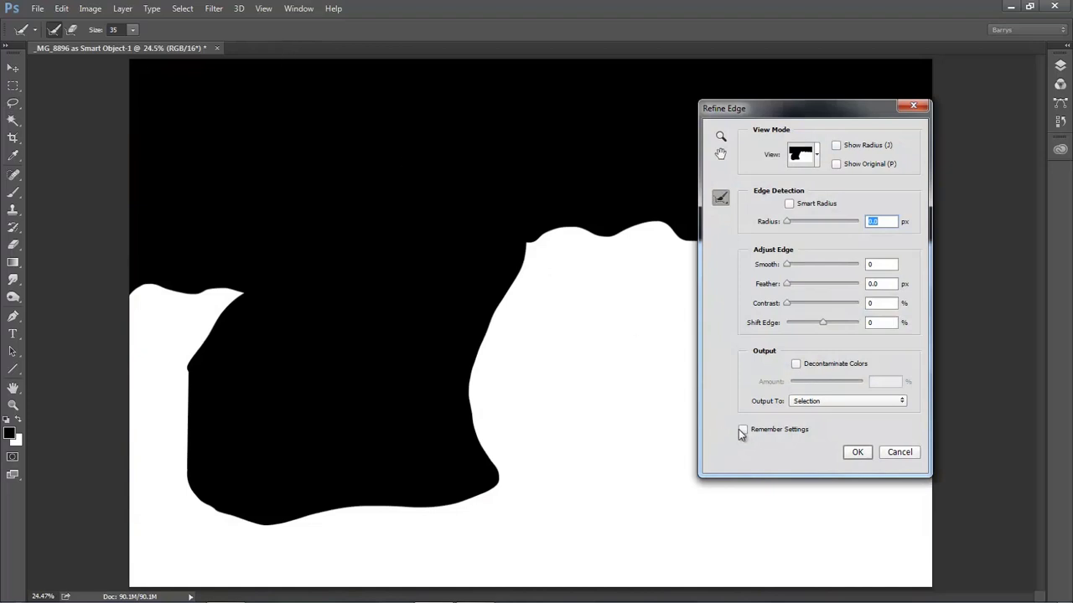
pyautogui.click(742, 430)
pyautogui.click(876, 283)
pyautogui.write('350')
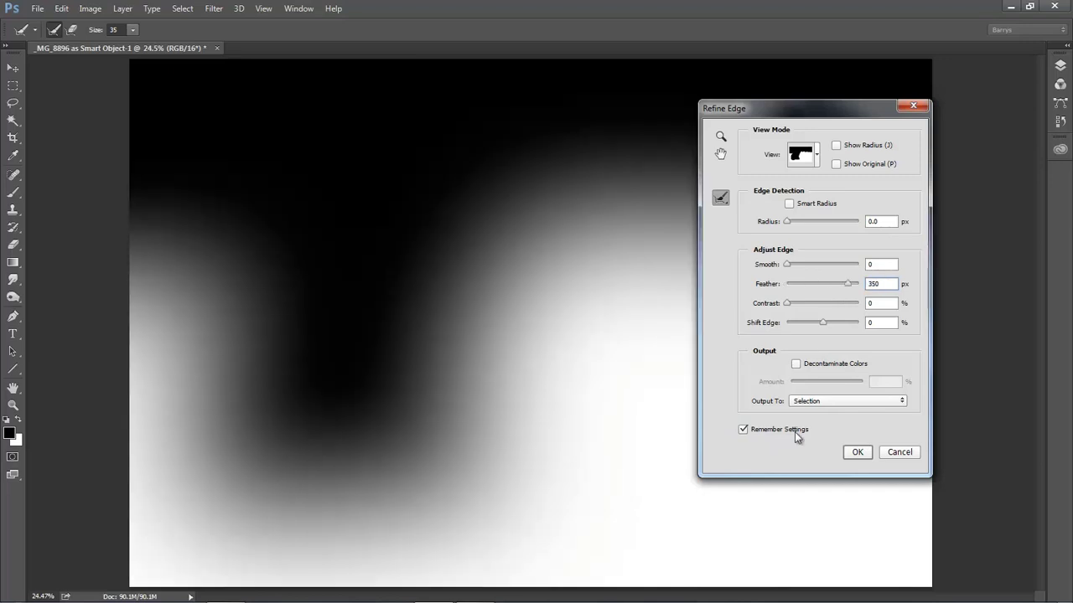
pyautogui.click(857, 453)
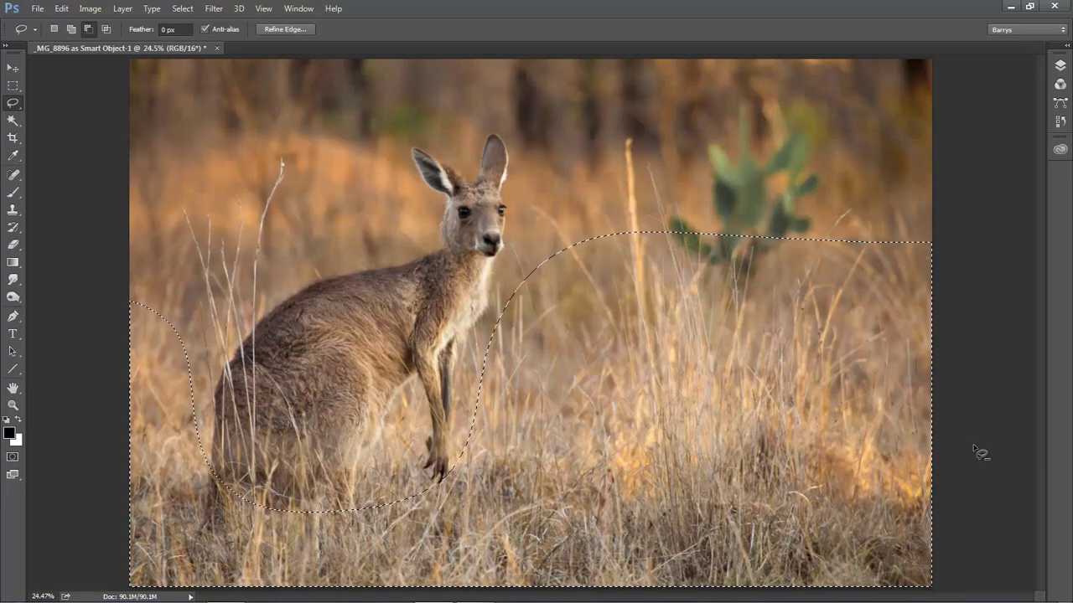
# Step: Darken the selected grass's midtones to about 0.65 in Levels, checking with the Preview toggle
pyautogui.hotkey('ctrl', 'd')
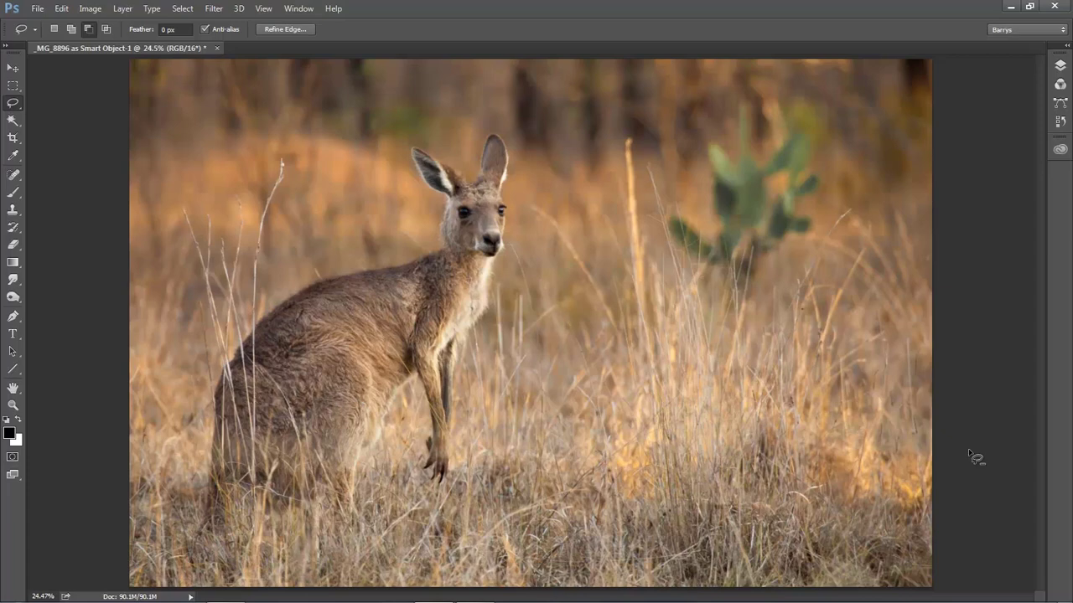
pyautogui.hotkey('ctrl', 'l')
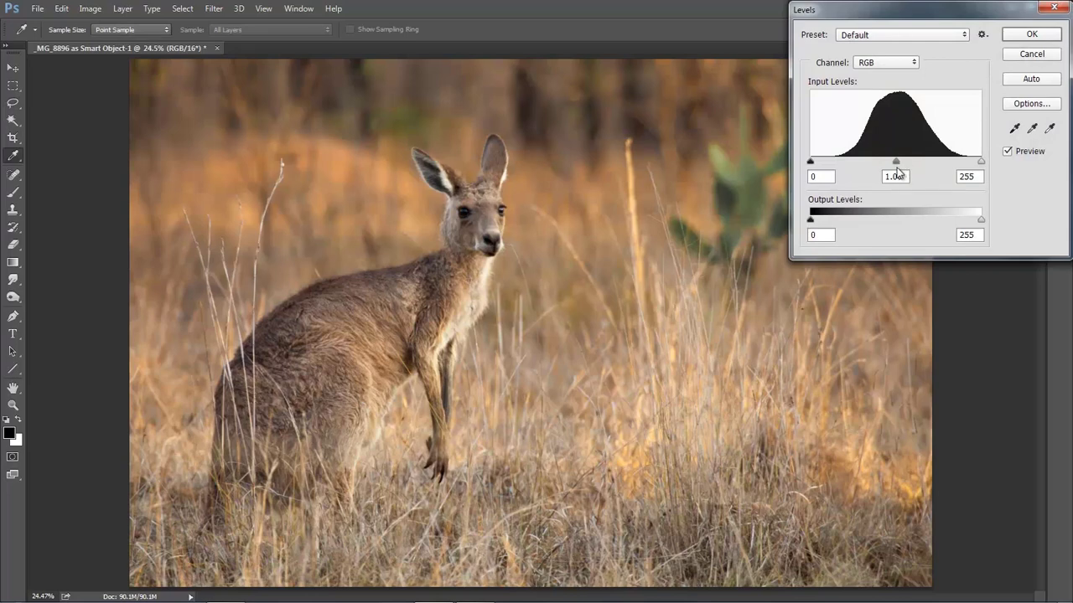
pyautogui.moveTo(896, 161); pyautogui.dragTo(913, 166)
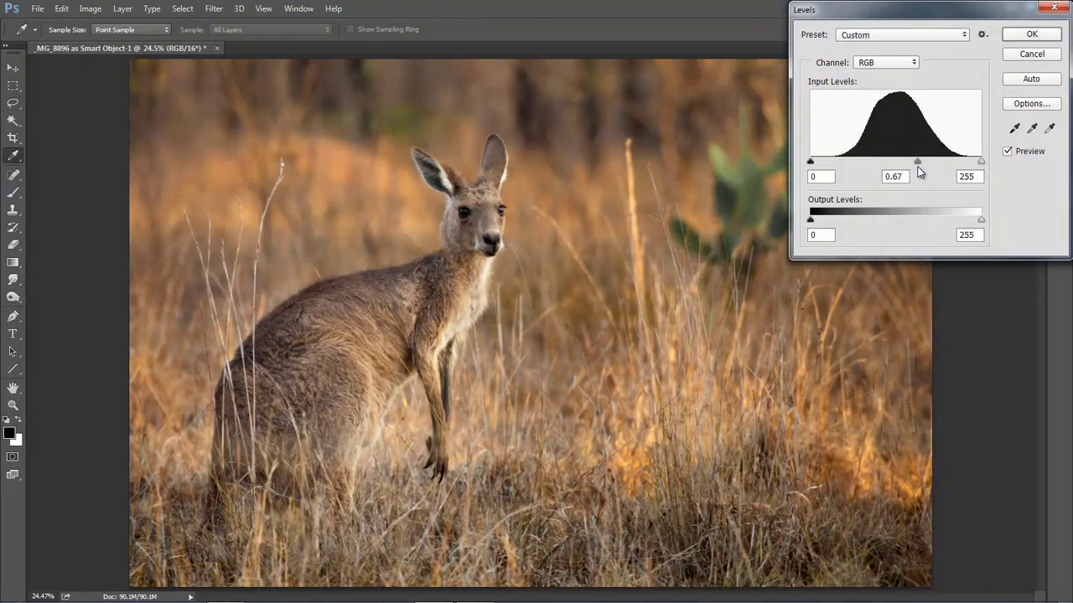
pyautogui.moveTo(919, 172); pyautogui.dragTo(922, 174)
pyautogui.click(1007, 153)
pyautogui.click(1008, 152)
pyautogui.click(1035, 34)
pyautogui.press('l')
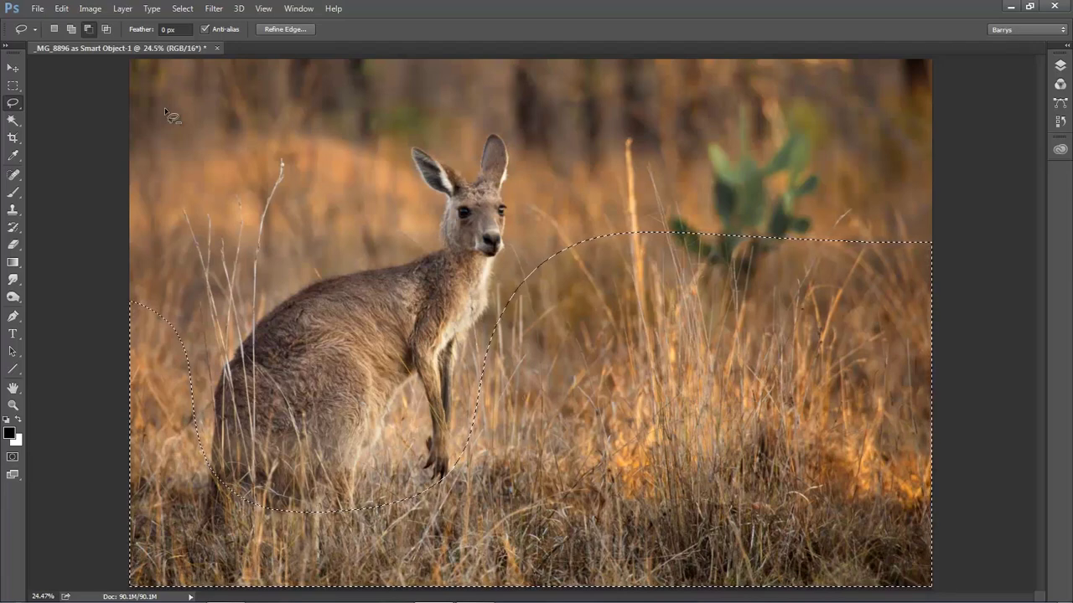
# Step: Clear the selection with Ctrl+D
pyautogui.hotkey('ctrl', 'd')
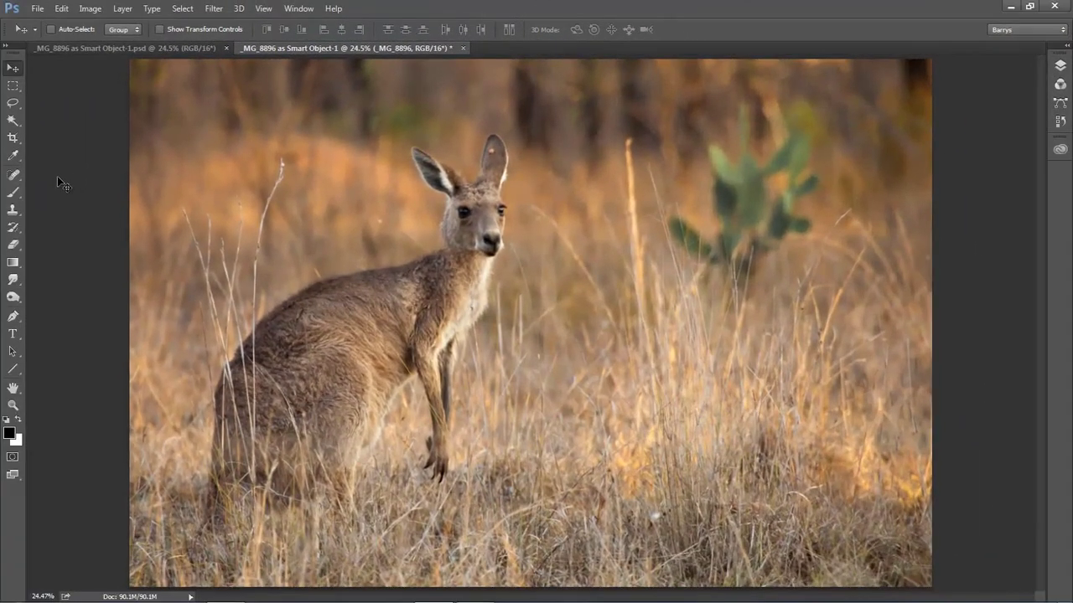
# Step: Flip between the darkened and brighter tabs, ending on _MG_8896 as Smart Object-1.psd
pyautogui.click(131, 47)
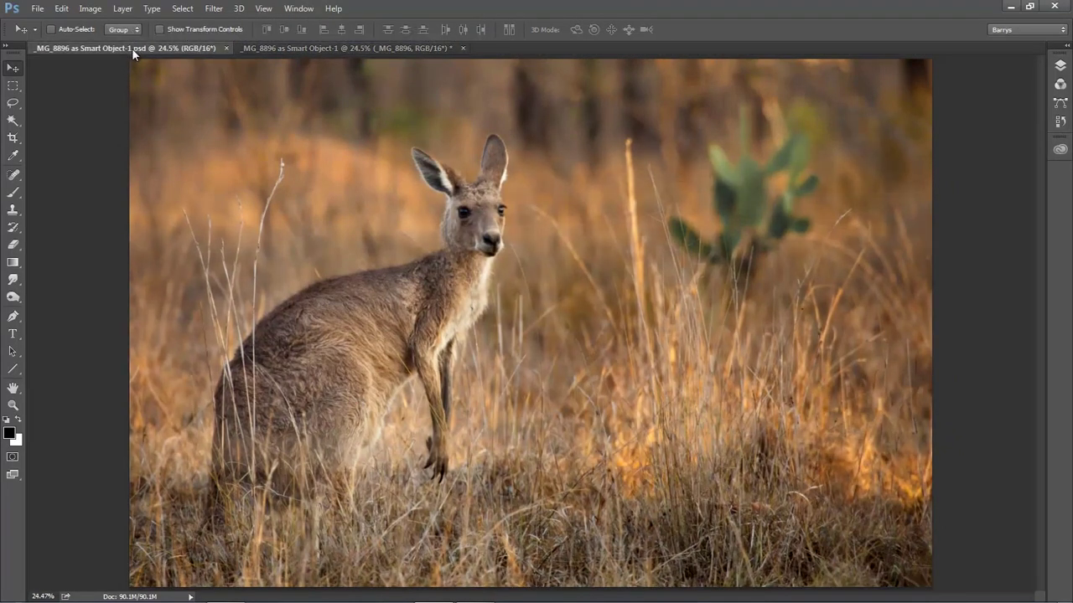
pyautogui.click(310, 47)
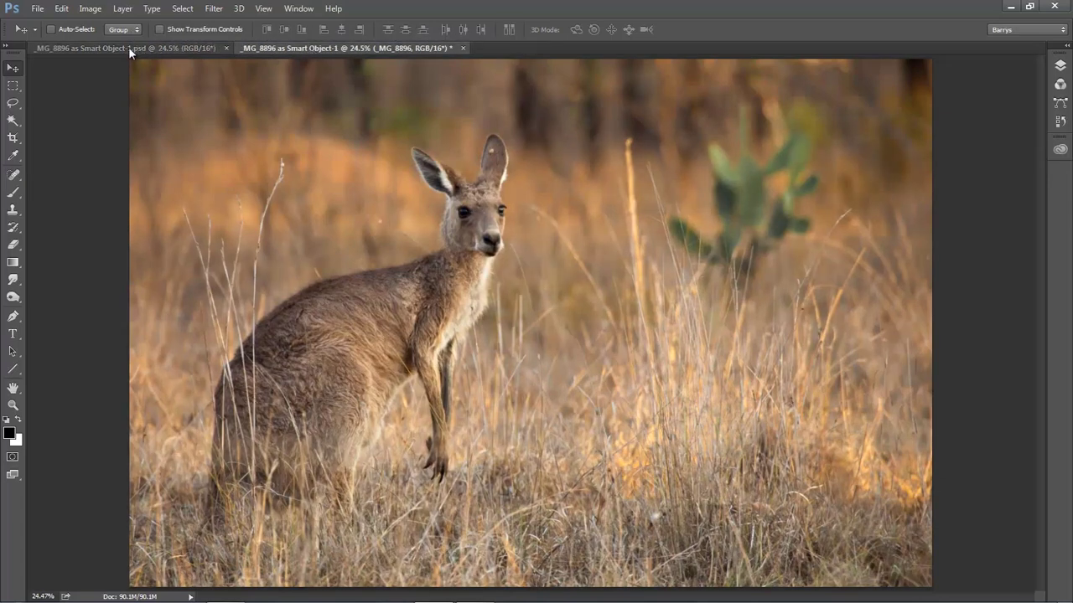
pyautogui.click(125, 47)
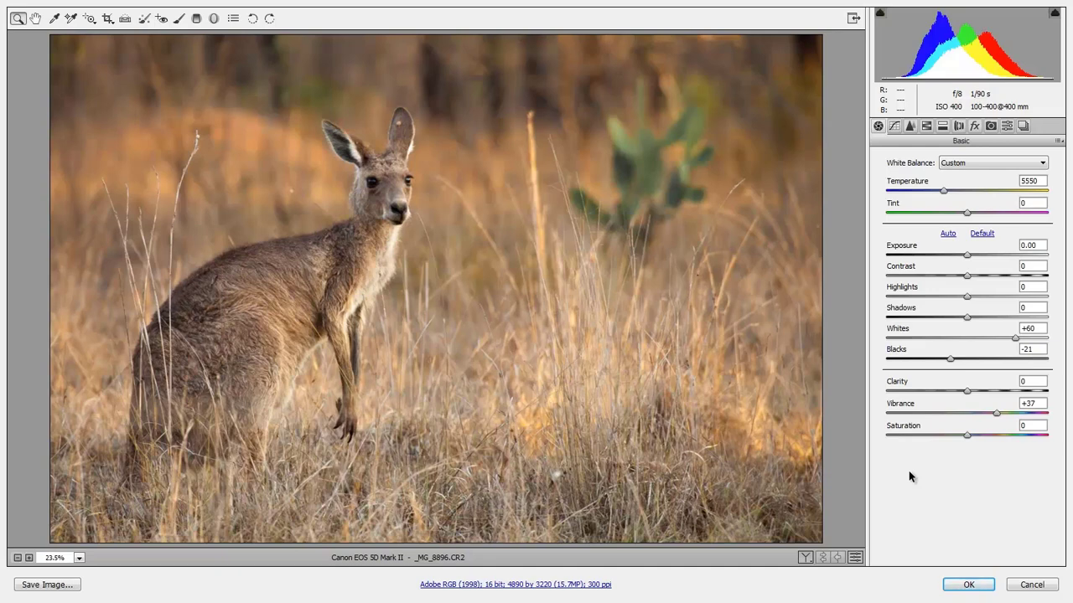
# Step: Draw a radial filter oval over the kangaroo, then tilt, move and enlarge it to enclose the whole animal
pyautogui.click(214, 20)
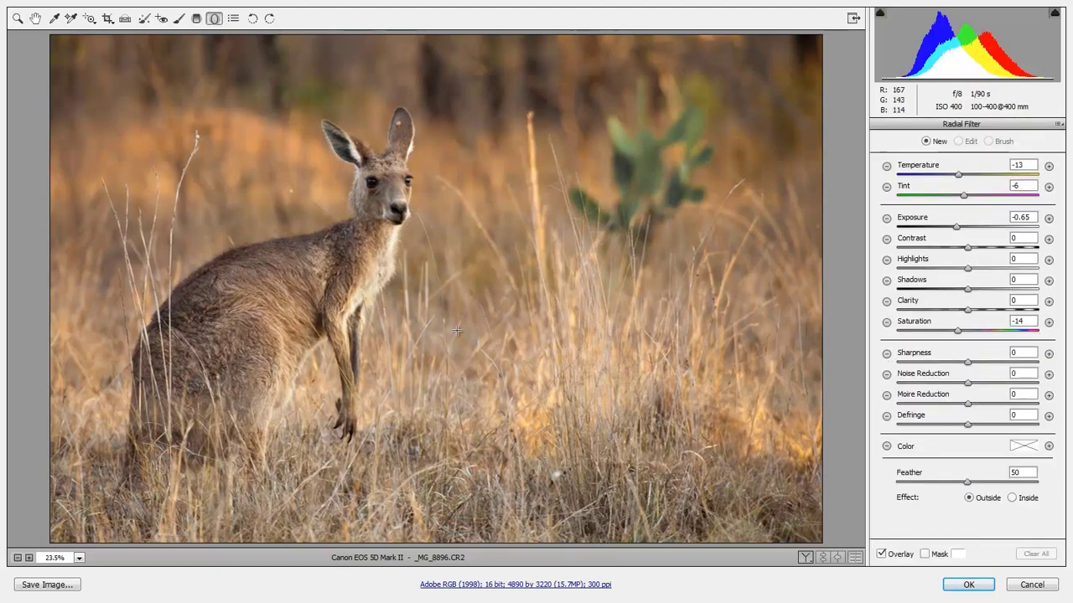
pyautogui.moveTo(436, 308); pyautogui.dragTo(617, 354)
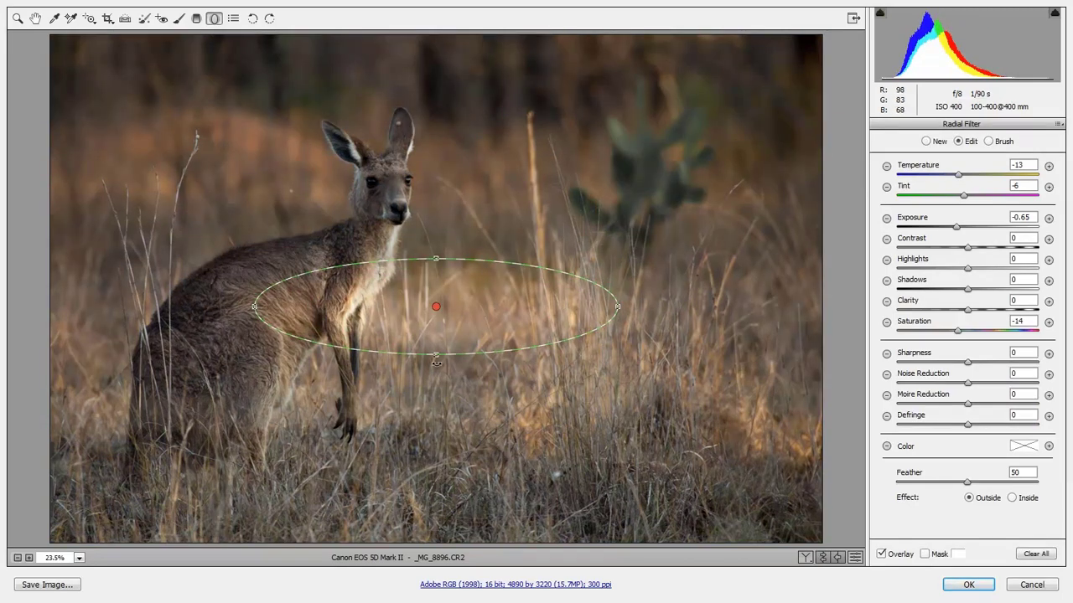
pyautogui.moveTo(436, 354); pyautogui.dragTo(436, 419)
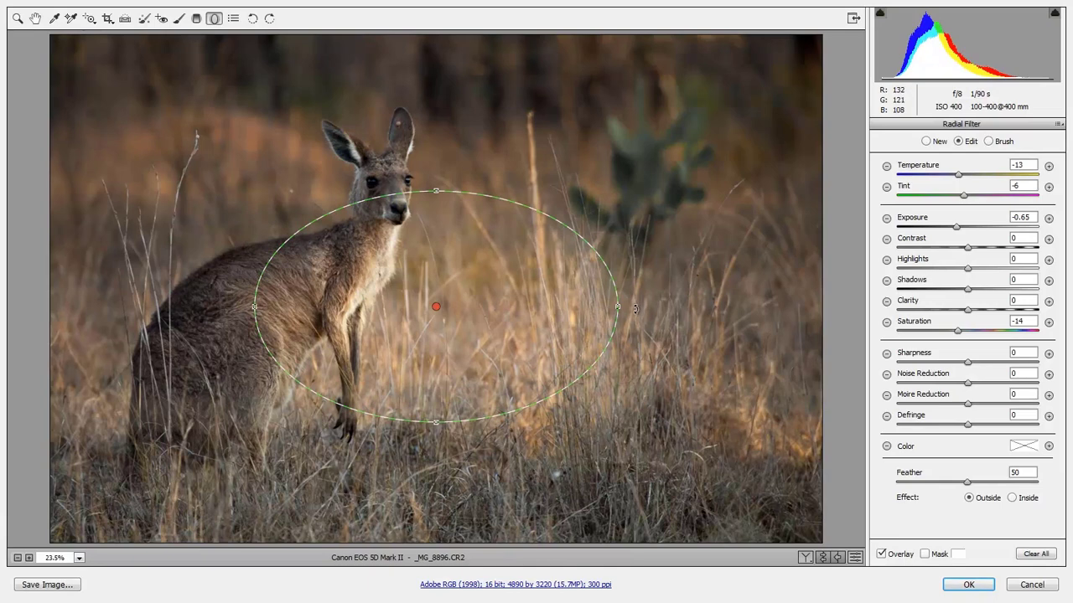
pyautogui.moveTo(639, 303); pyautogui.dragTo(596, 173)
pyautogui.moveTo(441, 316); pyautogui.dragTo(301, 291)
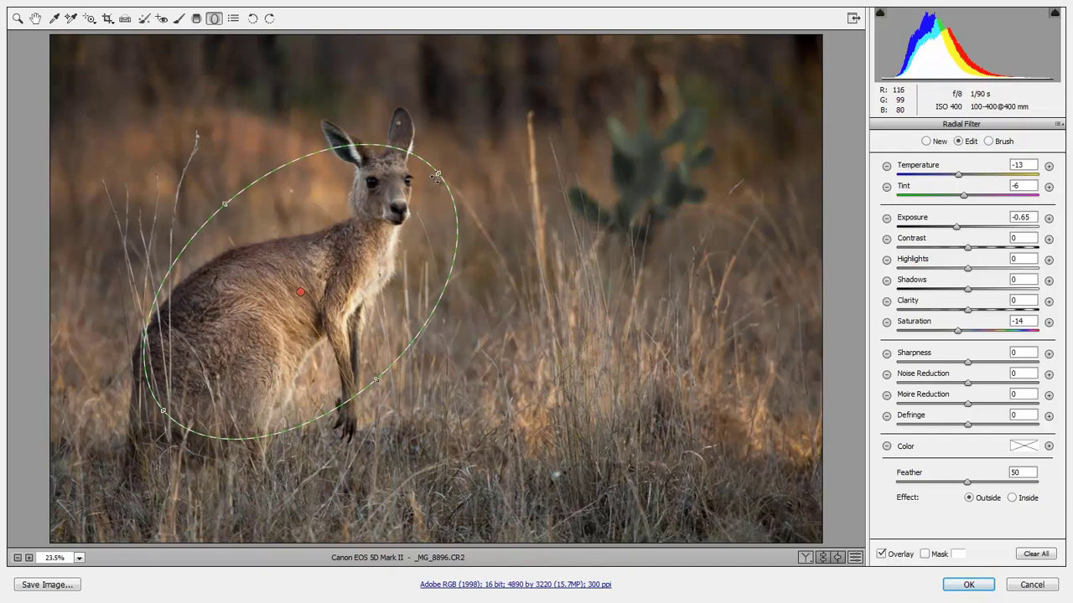
pyautogui.moveTo(437, 176); pyautogui.dragTo(492, 126)
pyautogui.moveTo(379, 379); pyautogui.dragTo(413, 427)
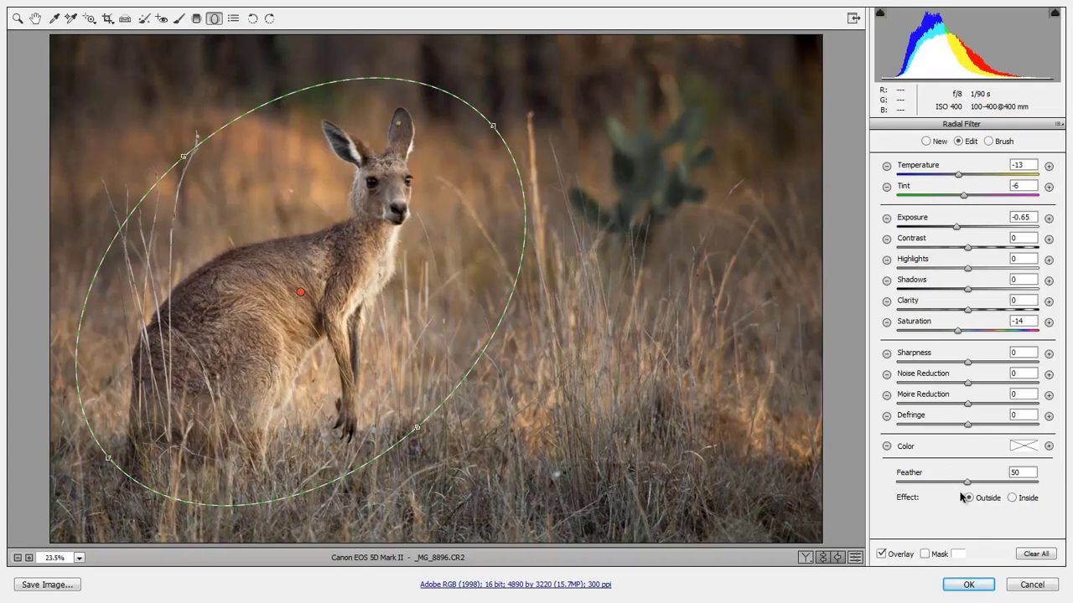
# Step: Toggle the radial filter's overlay on and off to compare, finishing with the outline hidden
pyautogui.click(881, 555)
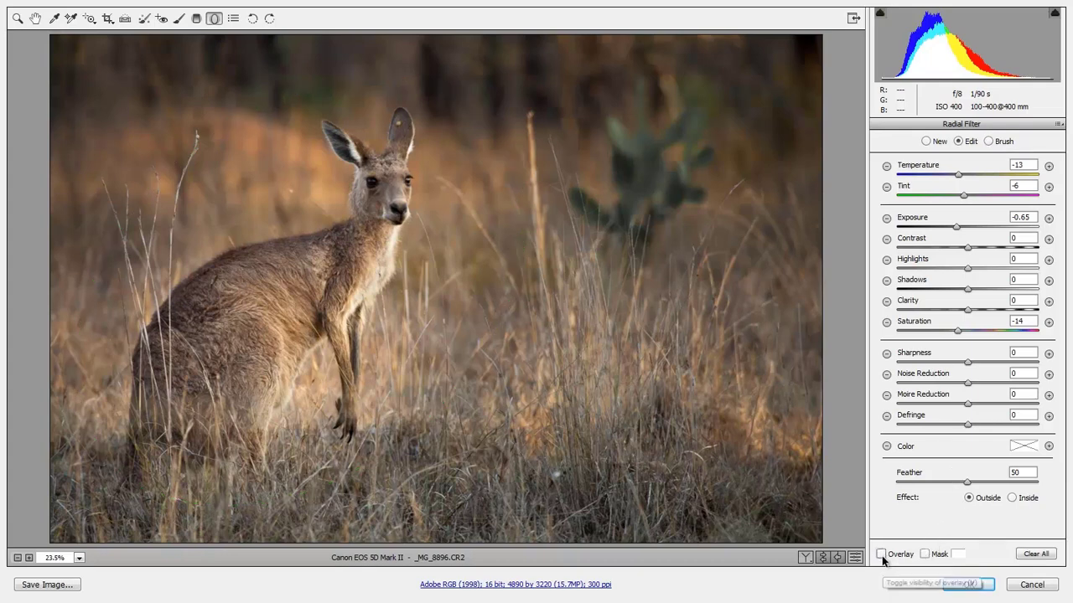
pyautogui.click(881, 556)
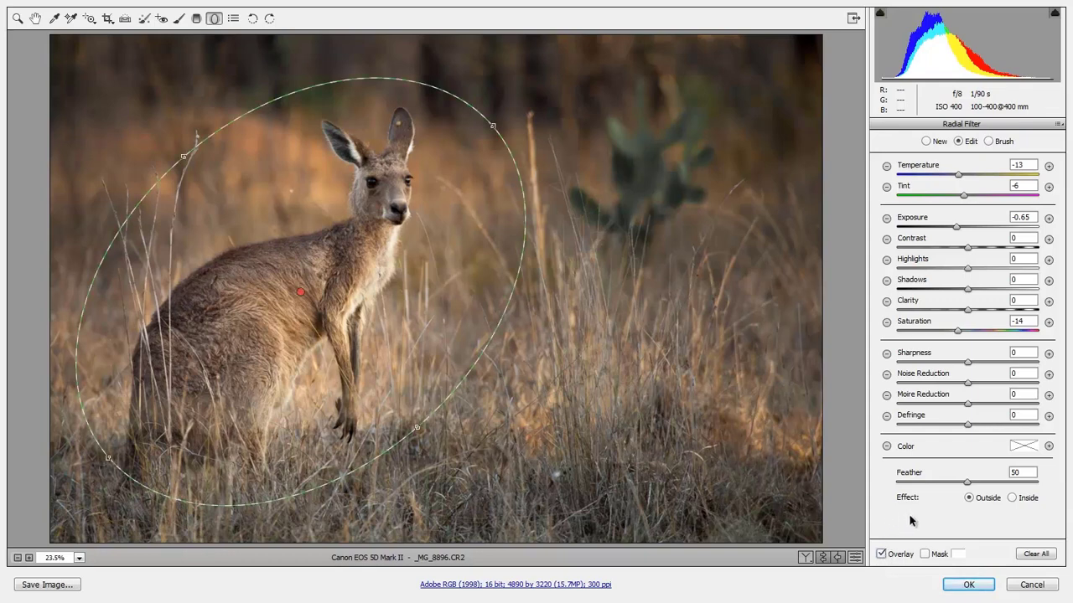
pyautogui.press('v')
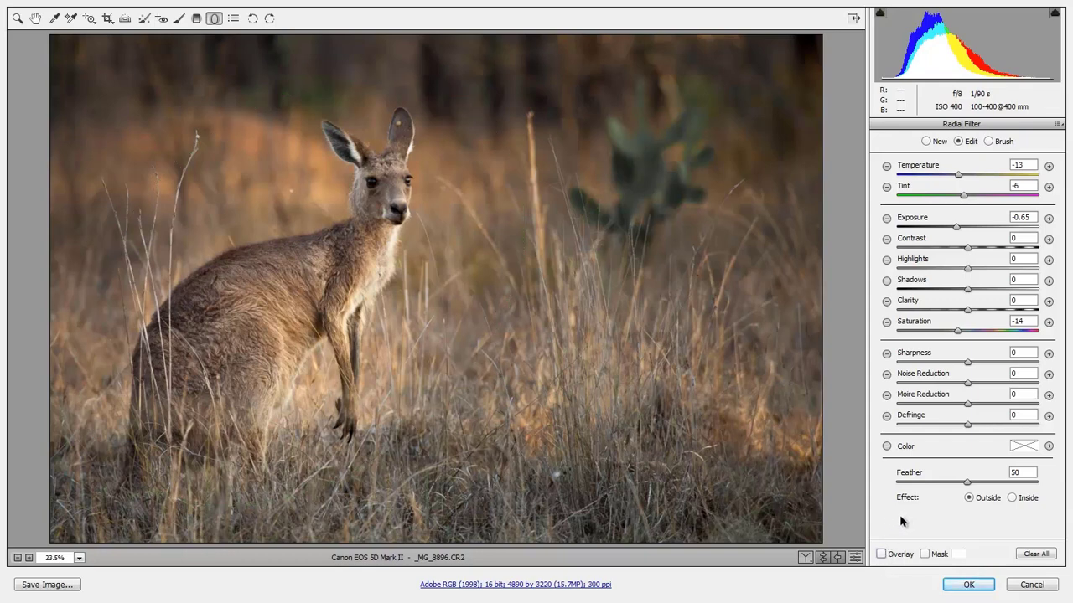
pyautogui.press('v')
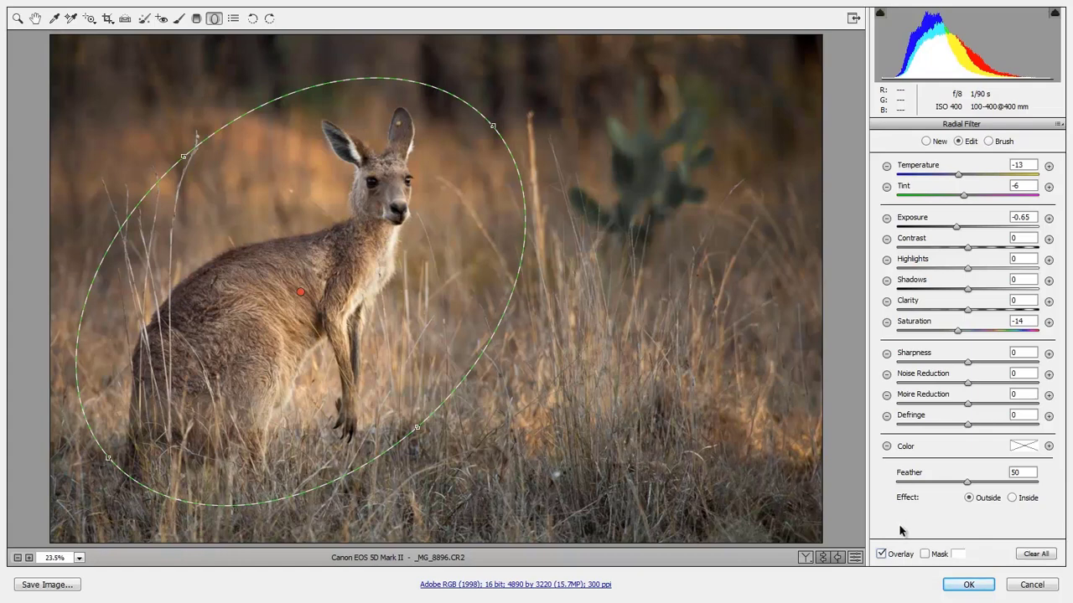
pyautogui.press('v')
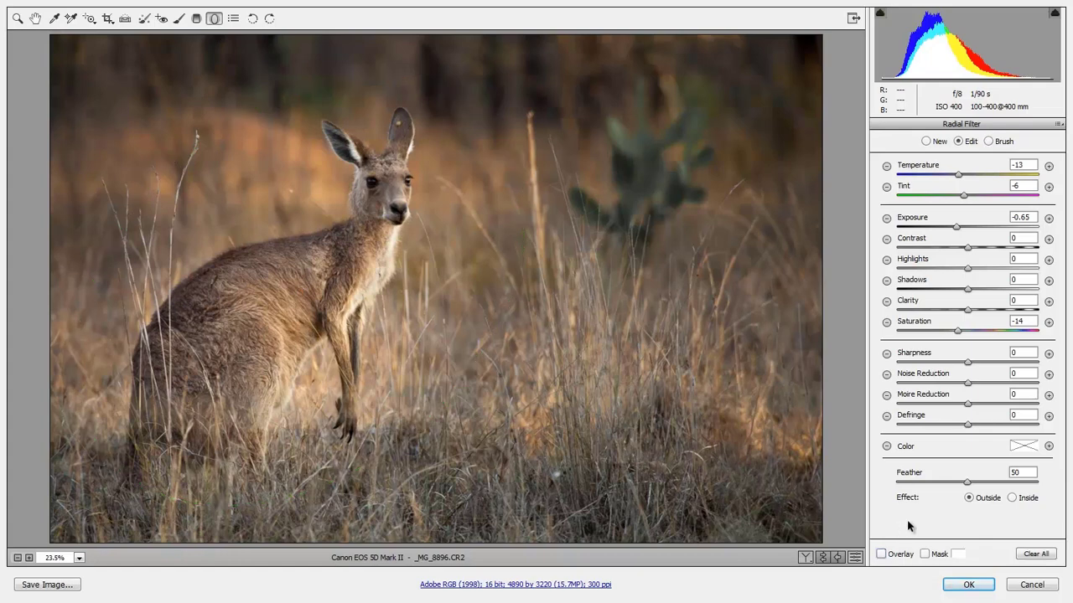
# Step: Reset the radial filter's Saturation and Exposure to 0, briefly showing then hiding the outline
pyautogui.doubleClick(962, 332)
pyautogui.doubleClick(957, 227)
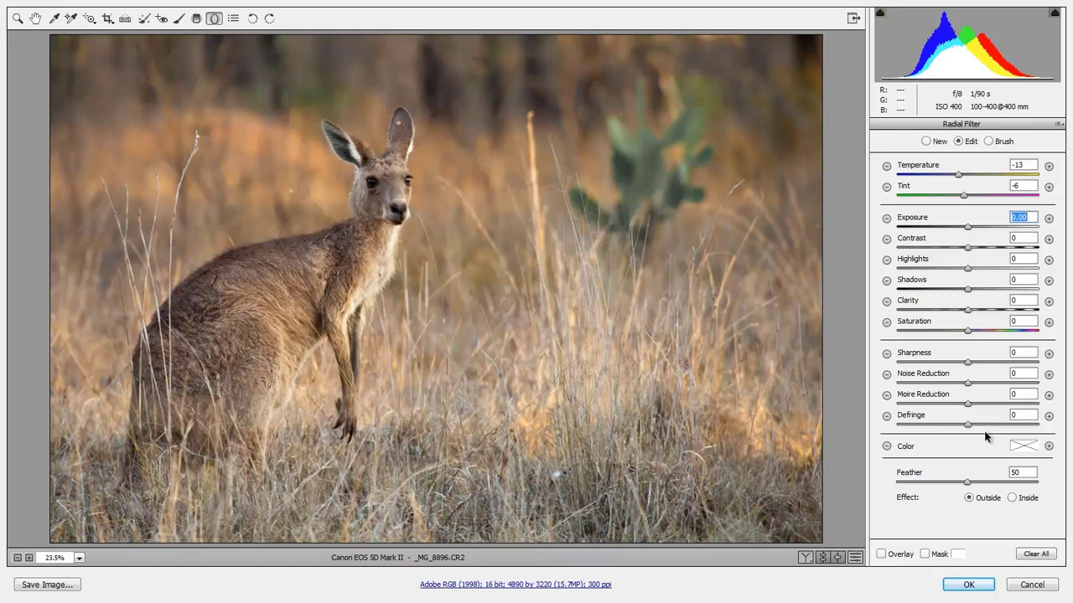
pyautogui.press('v')
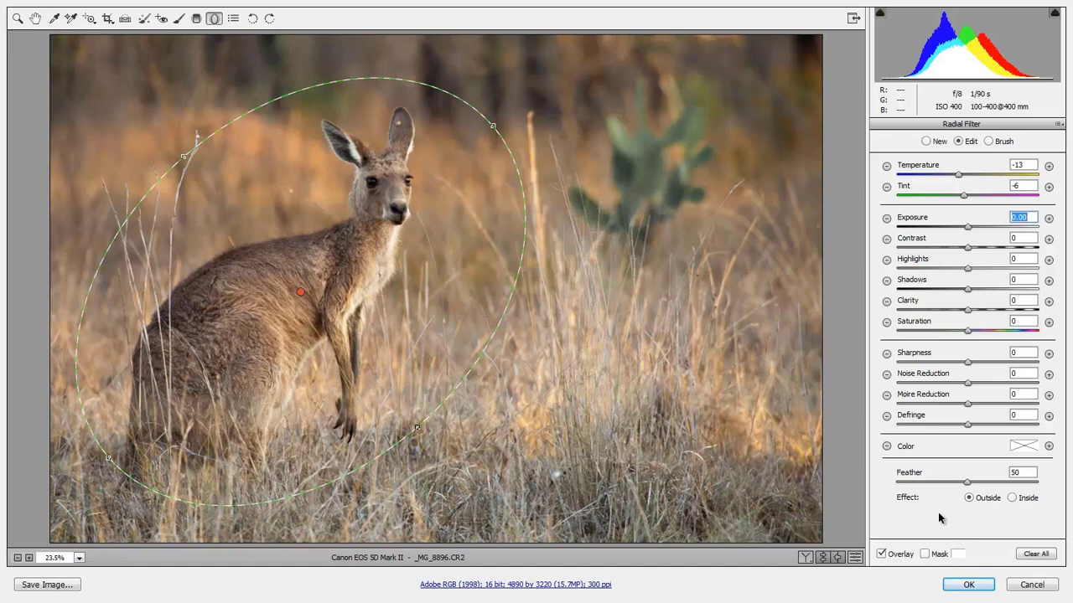
pyautogui.press('v')
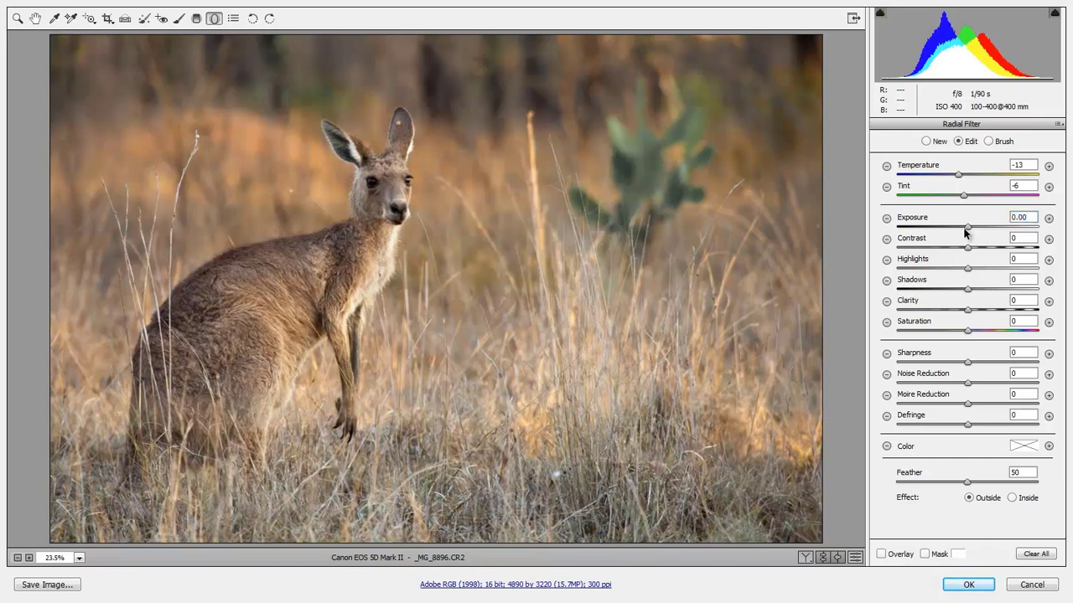
# Step: Lower the radial filter's Exposure to -0.70
pyautogui.moveTo(967, 228); pyautogui.dragTo(954, 239)
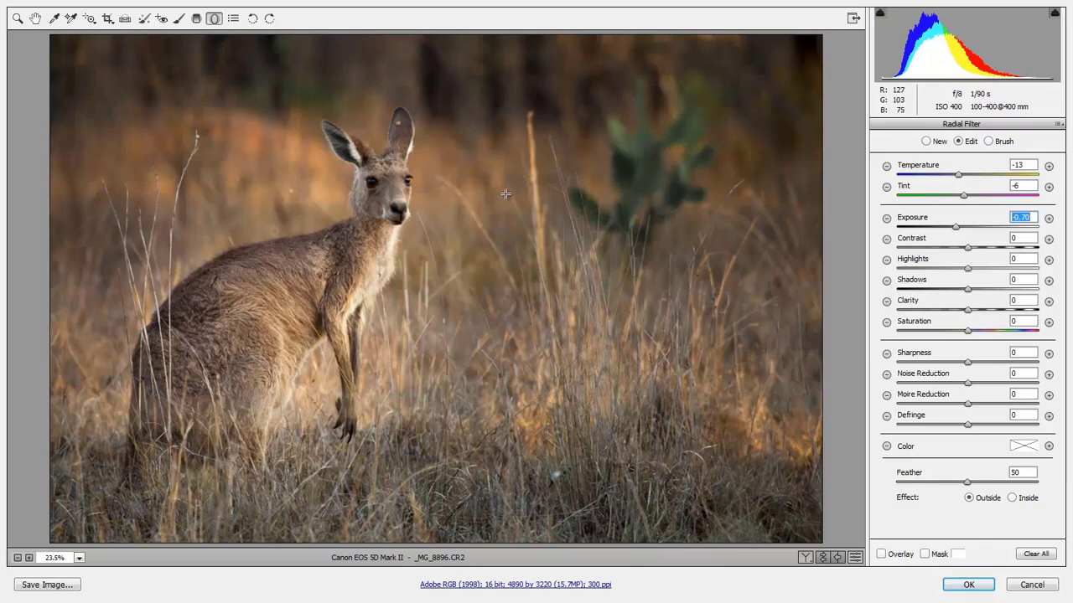
# Step: Add a graduated filter down from the top edge and adjust its exposure
pyautogui.click(196, 20)
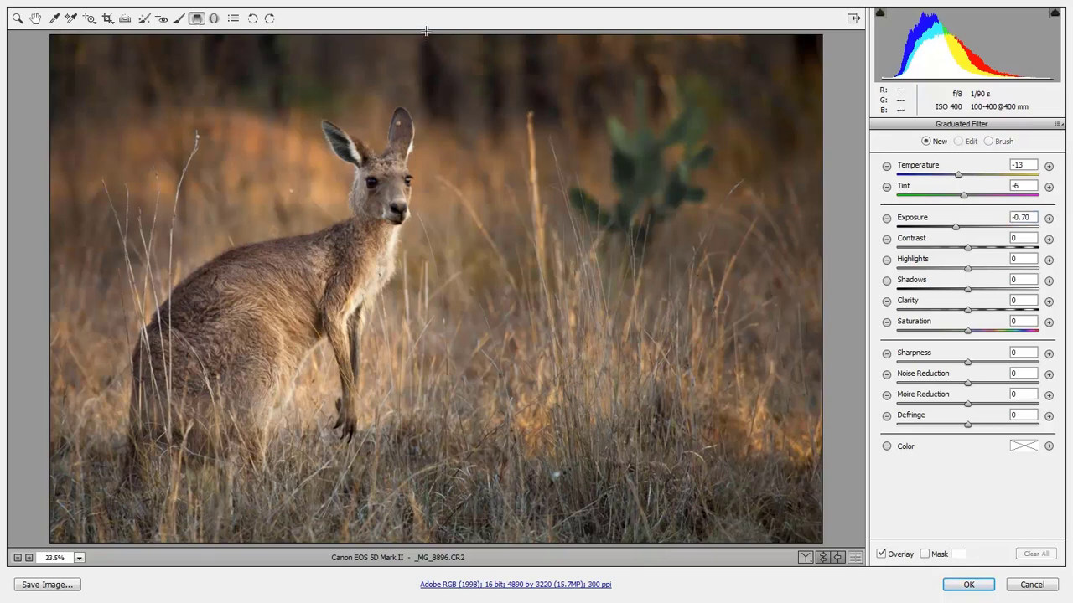
pyautogui.moveTo(426, 31); pyautogui.dragTo(423, 234)
pyautogui.moveTo(957, 232); pyautogui.dragTo(974, 234)
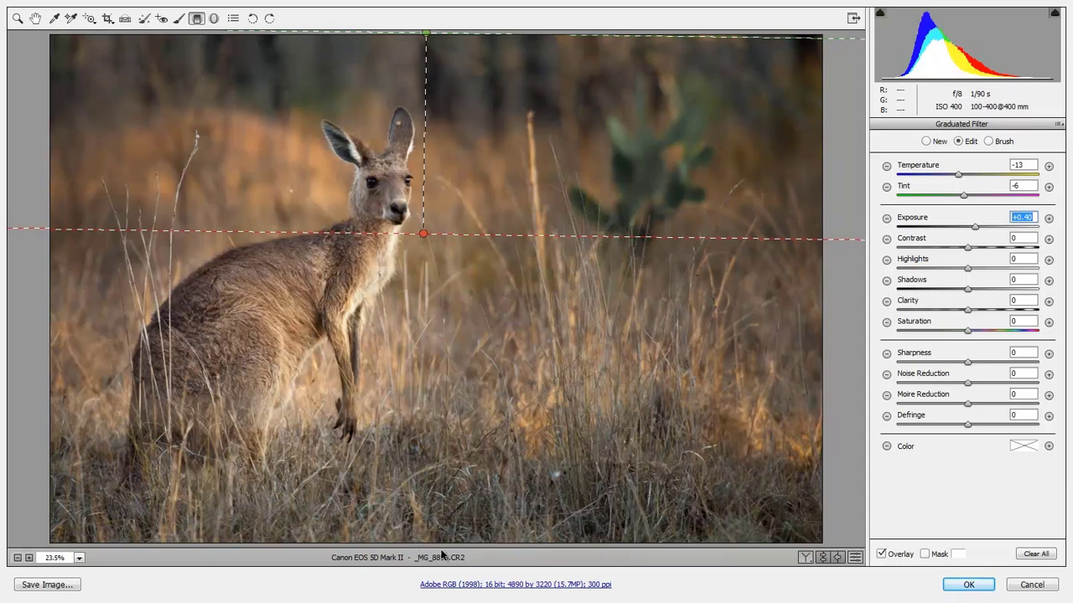
# Step: Add a bottom graduated filter at Exposure -0.35 with warmer temperature, then apply the Camera Raw edits
pyautogui.moveTo(436, 545); pyautogui.dragTo(437, 397)
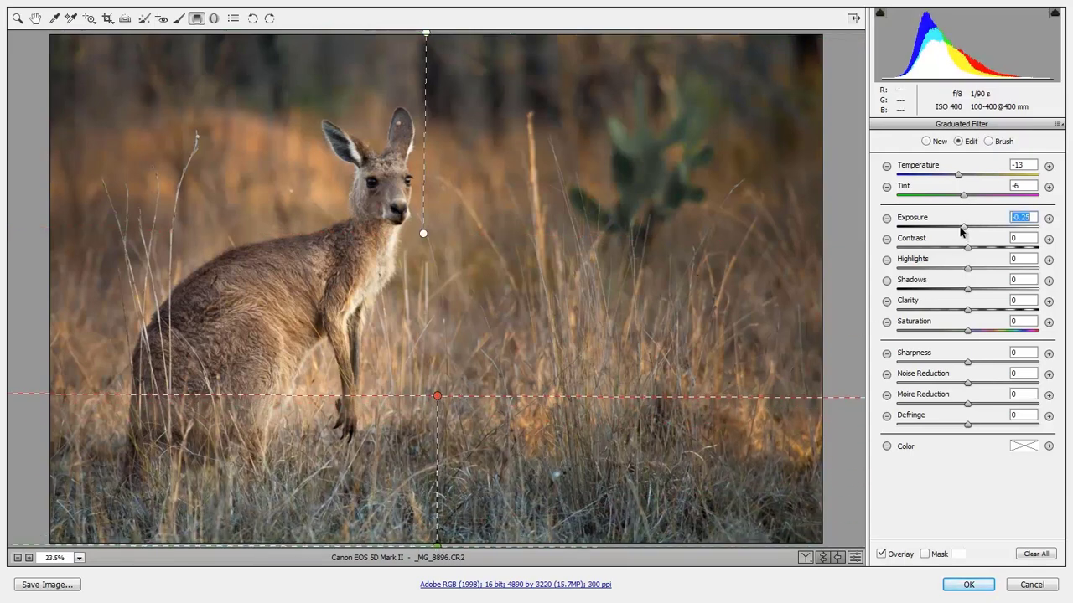
pyautogui.moveTo(962, 232); pyautogui.dragTo(960, 232)
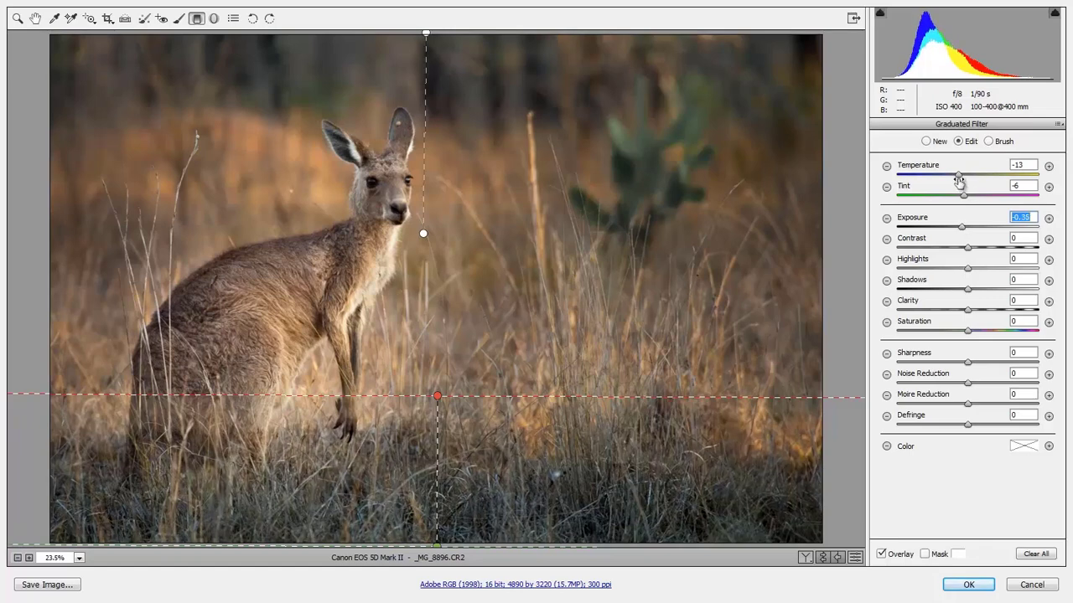
pyautogui.moveTo(957, 175); pyautogui.dragTo(977, 177)
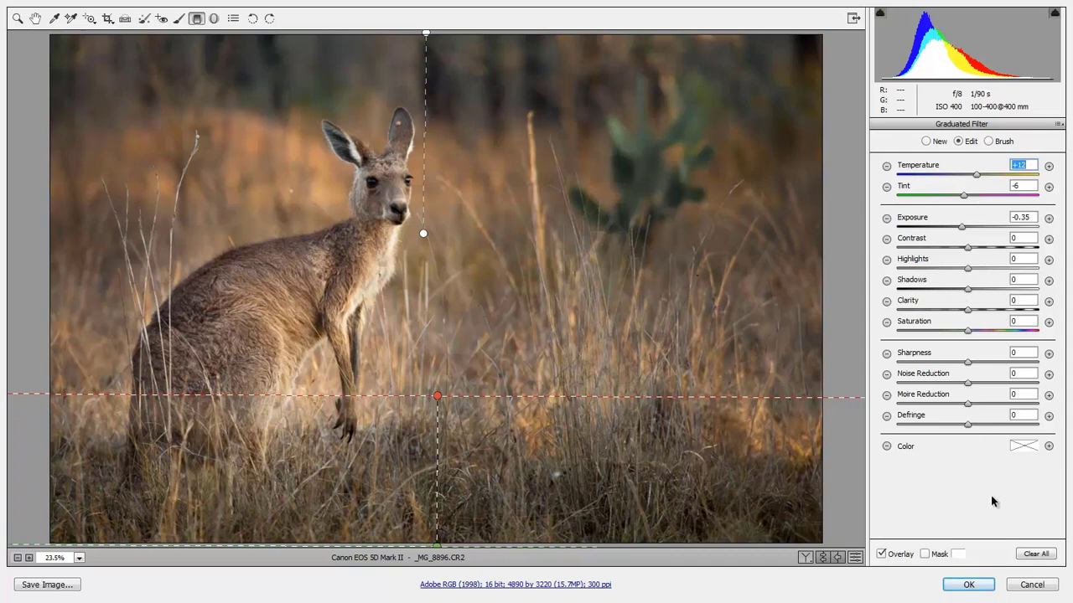
pyautogui.click(968, 586)
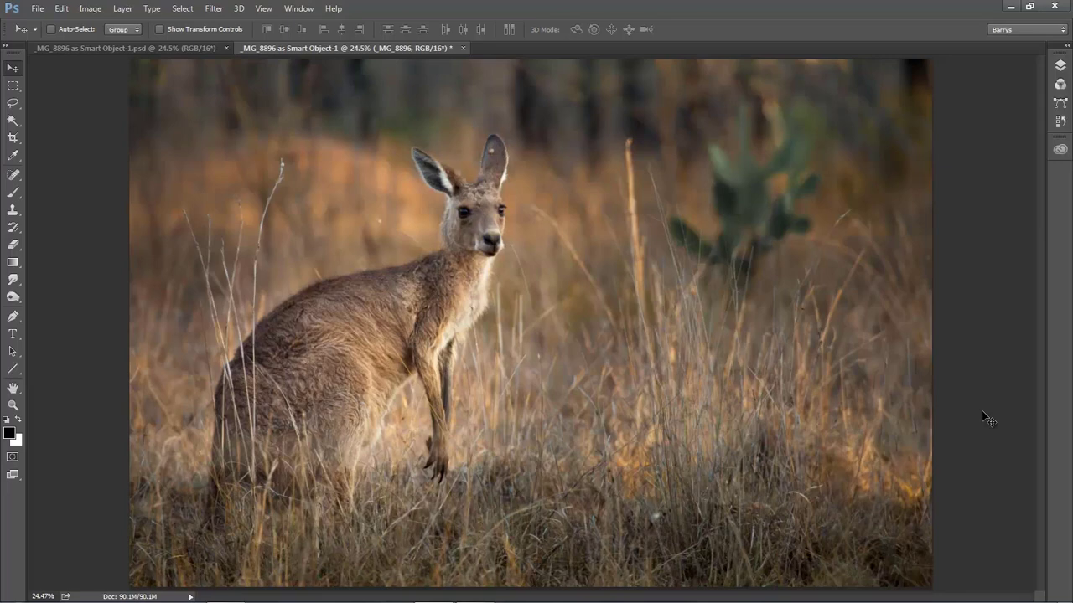
# Step: Draw a loose lasso loop around the kangaroo and close it
pyautogui.click(12, 102)
pyautogui.moveTo(277, 260)
pyautogui.mouseDown()
pyautogui.moveTo(372, 186)
pyautogui.moveTo(481, 160)
pyautogui.moveTo(707, 195)
pyautogui.moveTo(838, 291)
pyautogui.moveTo(668, 497)
pyautogui.mouseUp()
pyautogui.moveTo(224, 255); pyautogui.dragTo(230, 255)
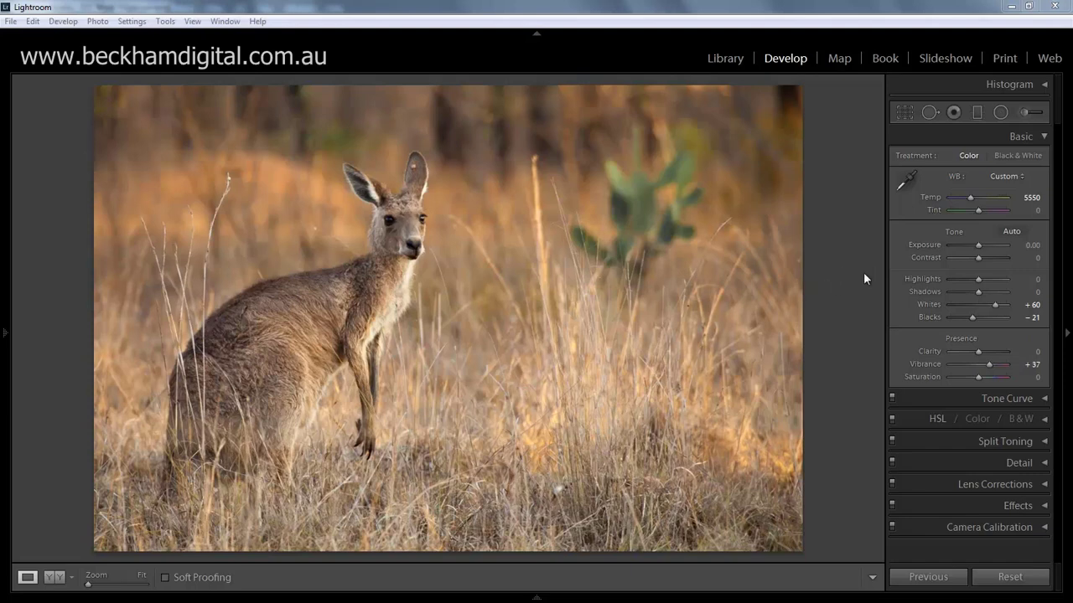
# Step: Draw a radial filter oval over the kangaroo, then tilt, stretch and shift it over the body and head
pyautogui.click(1000, 113)
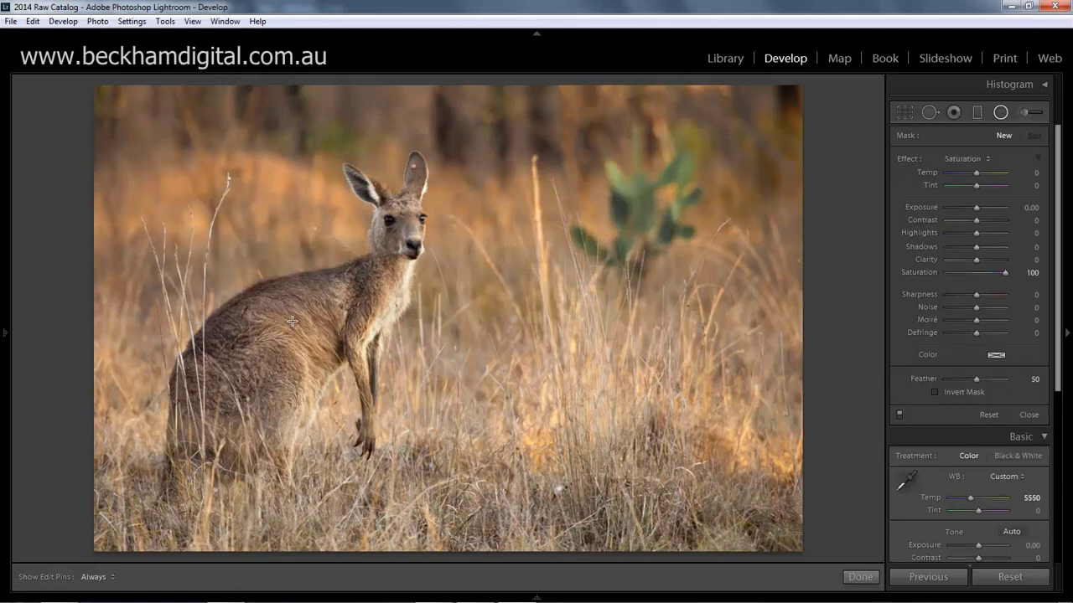
pyautogui.moveTo(295, 321); pyautogui.dragTo(489, 433)
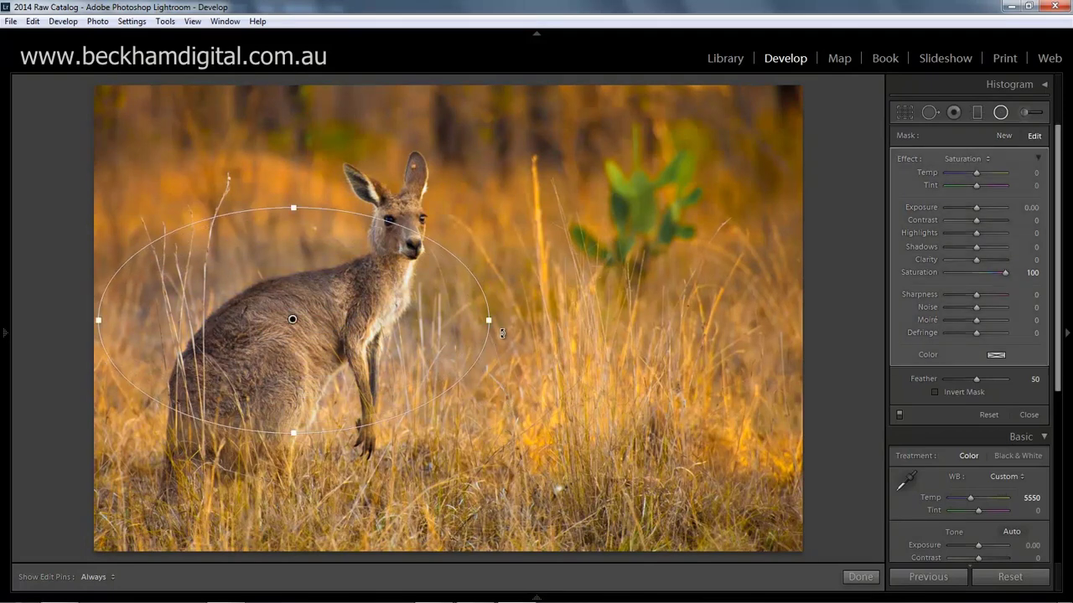
pyautogui.moveTo(503, 333); pyautogui.dragTo(453, 165)
pyautogui.moveTo(373, 402); pyautogui.dragTo(395, 431)
pyautogui.moveTo(292, 322); pyautogui.dragTo(313, 327)
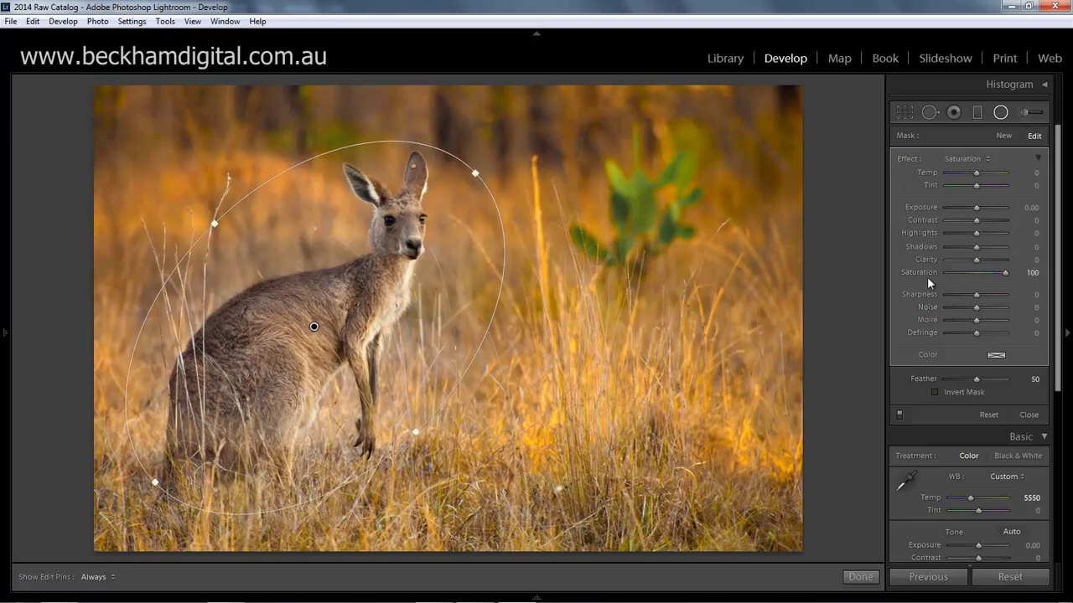
# Step: Reset Saturation to 0, then set the radial filter's Exposure to -0.87 and Feather to 73
pyautogui.doubleClick(1003, 274)
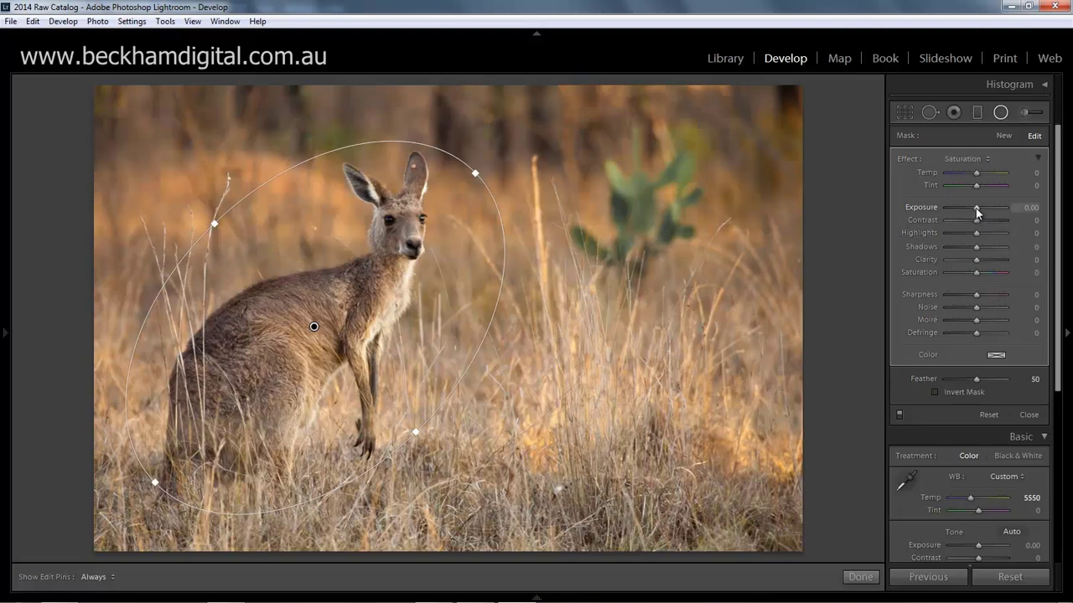
pyautogui.moveTo(975, 208); pyautogui.dragTo(969, 208)
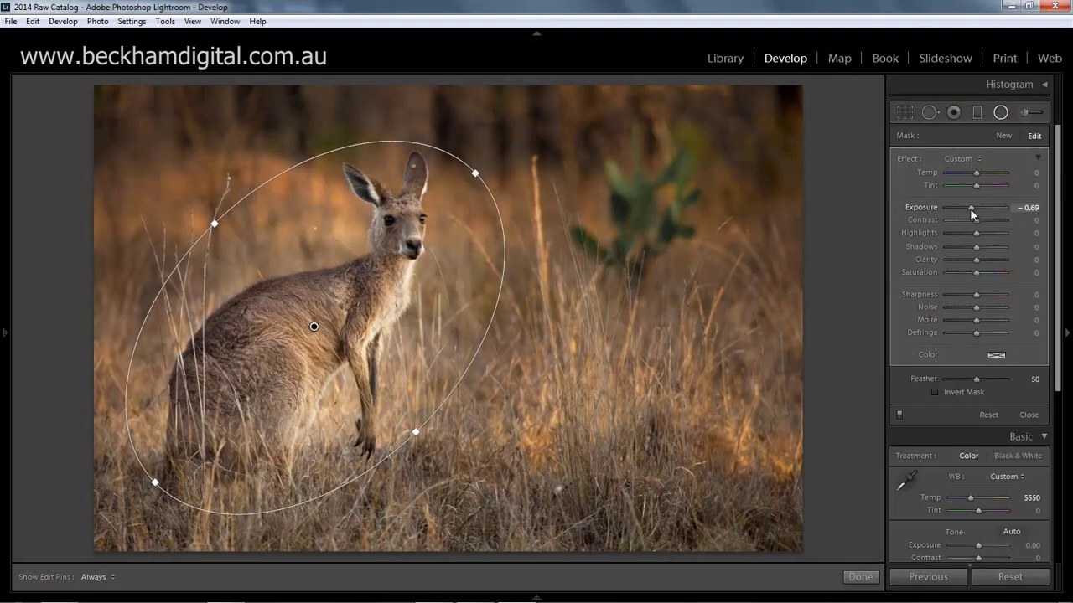
pyautogui.moveTo(970, 208); pyautogui.dragTo(972, 207)
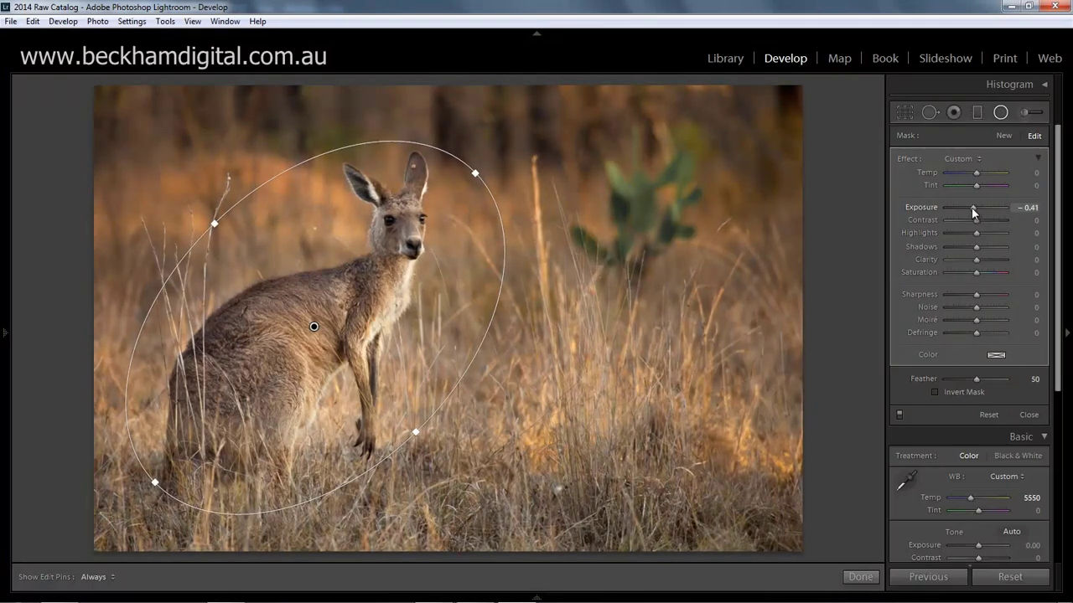
pyautogui.moveTo(970, 207); pyautogui.dragTo(969, 208)
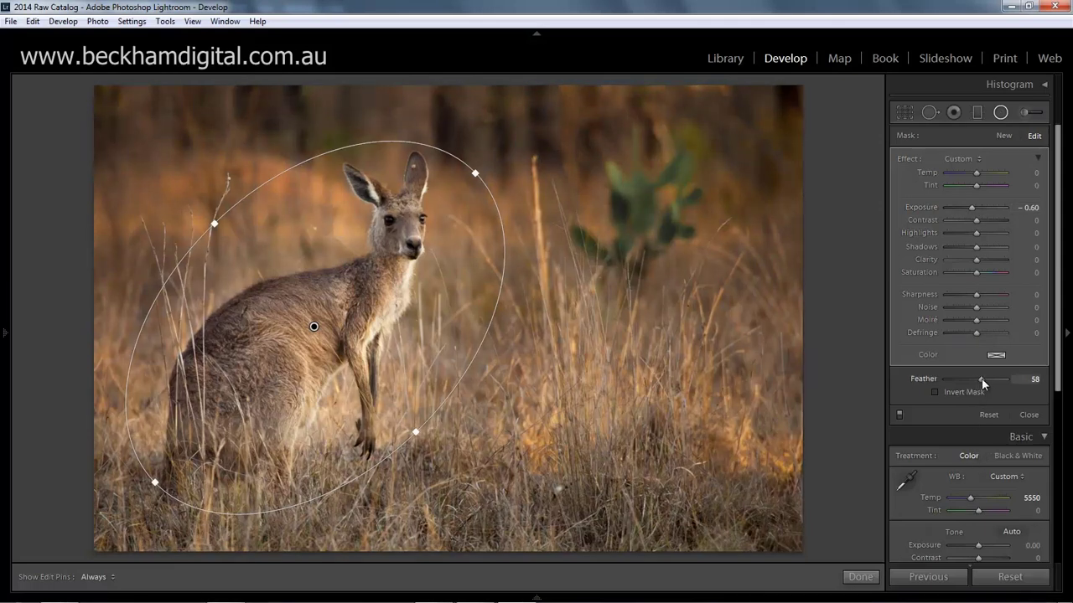
pyautogui.moveTo(985, 378); pyautogui.dragTo(987, 378)
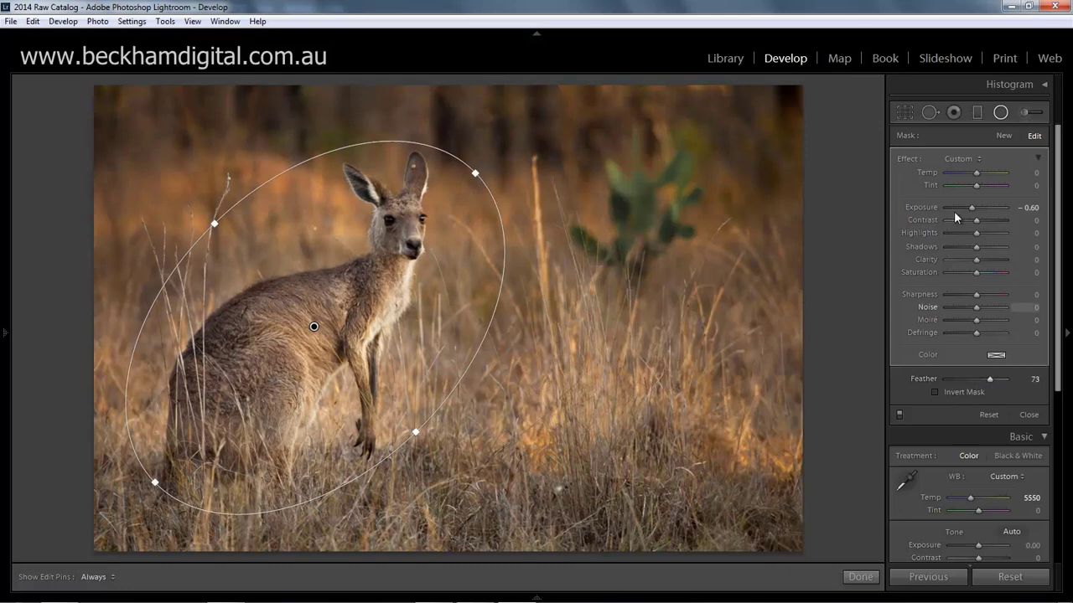
pyautogui.moveTo(967, 208)
pyautogui.mouseDown()
pyautogui.moveTo(978, 209)
pyautogui.moveTo(967, 207)
pyautogui.mouseUp()
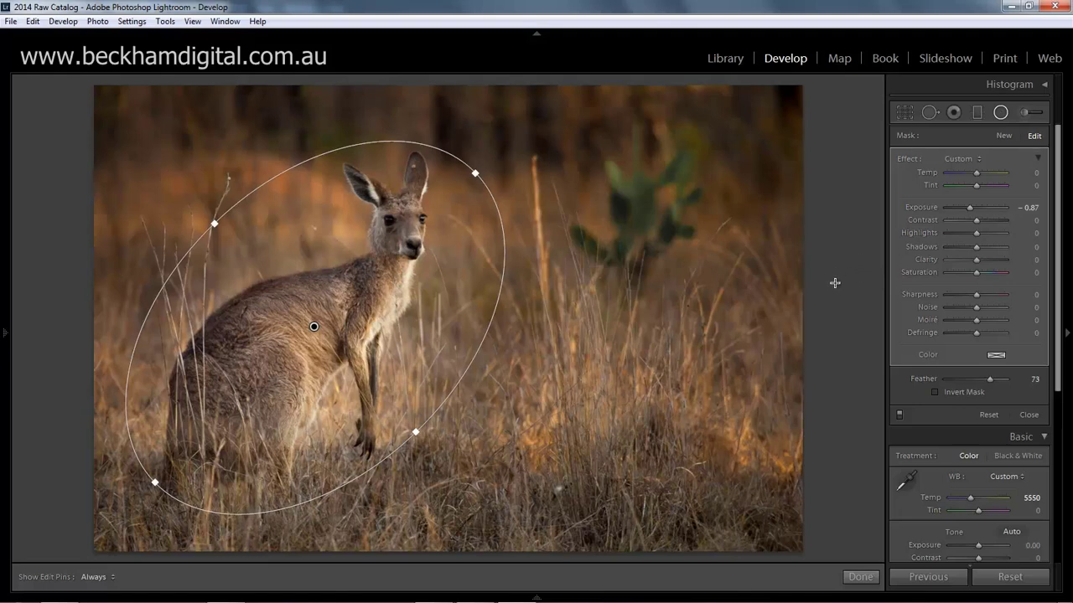
# Step: Add a graduated filter from the top down toward the kangaroo's head and set its exposure
pyautogui.click(977, 115)
pyautogui.moveTo(502, 80); pyautogui.dragTo(504, 99)
pyautogui.moveTo(507, 150); pyautogui.dragTo(500, 251)
pyautogui.moveTo(975, 207); pyautogui.dragTo(970, 172)
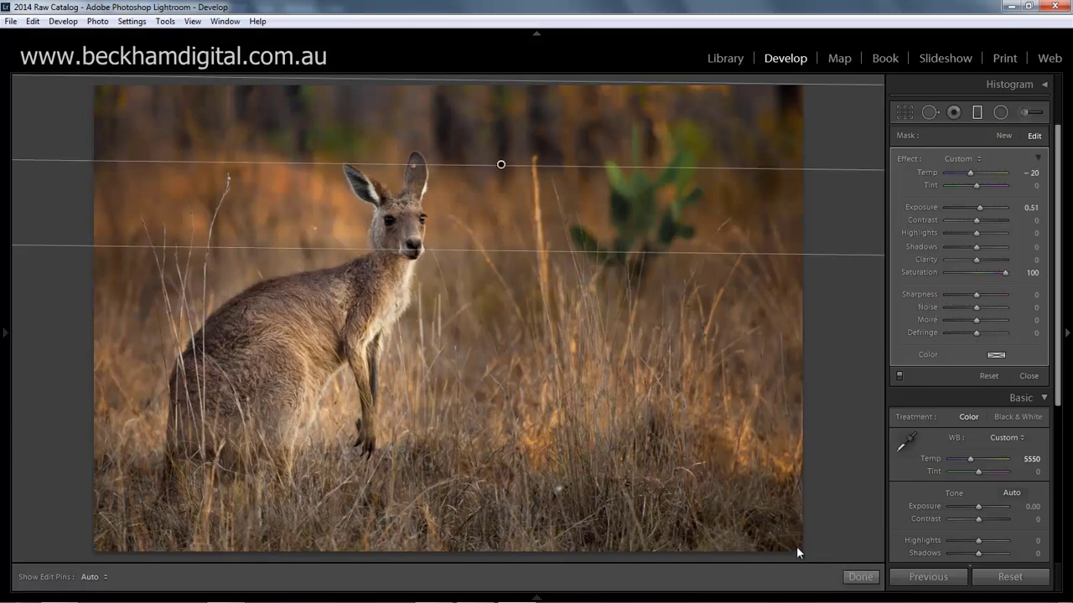
# Step: Add a bottom graduated filter darkening the grass with slightly warmer temperature, then finish the filters
pyautogui.moveTo(420, 558); pyautogui.dragTo(422, 408)
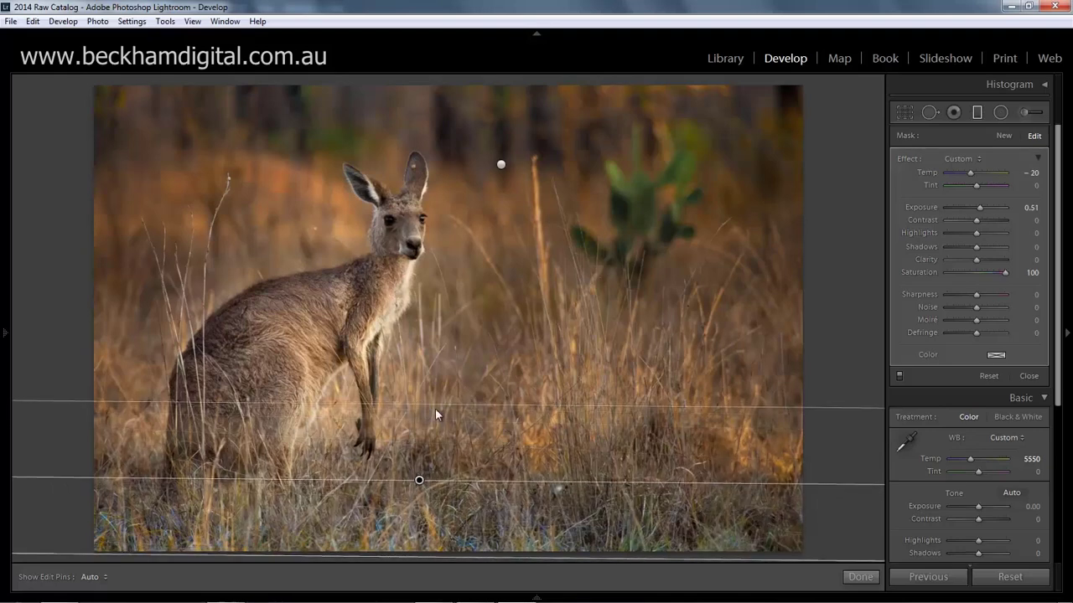
pyautogui.moveTo(973, 208); pyautogui.dragTo(972, 209)
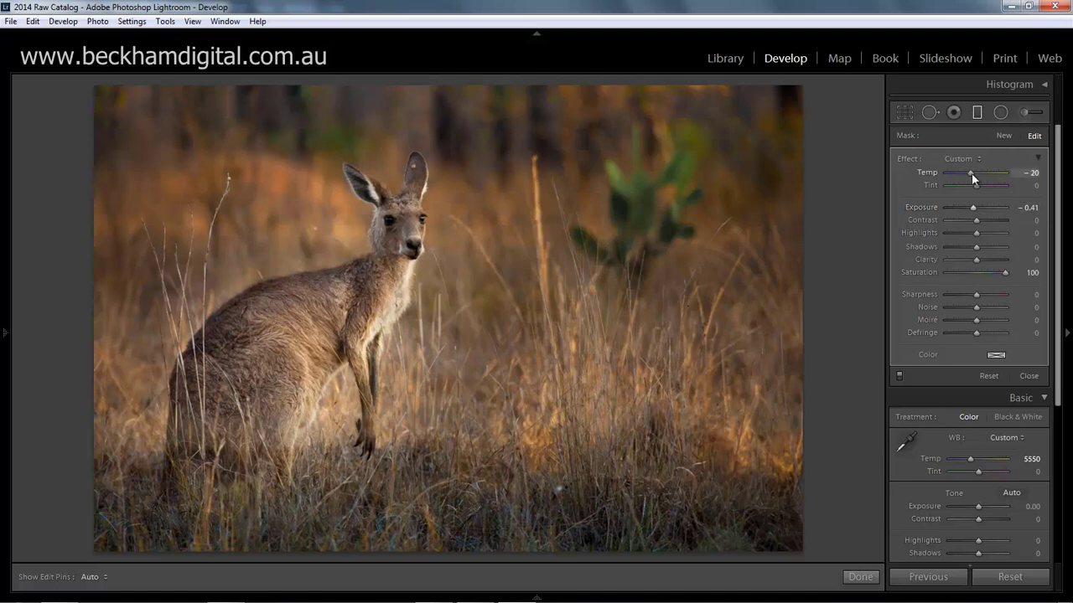
pyautogui.doubleClick(973, 172)
pyautogui.moveTo(978, 174); pyautogui.dragTo(981, 176)
pyautogui.click(858, 578)
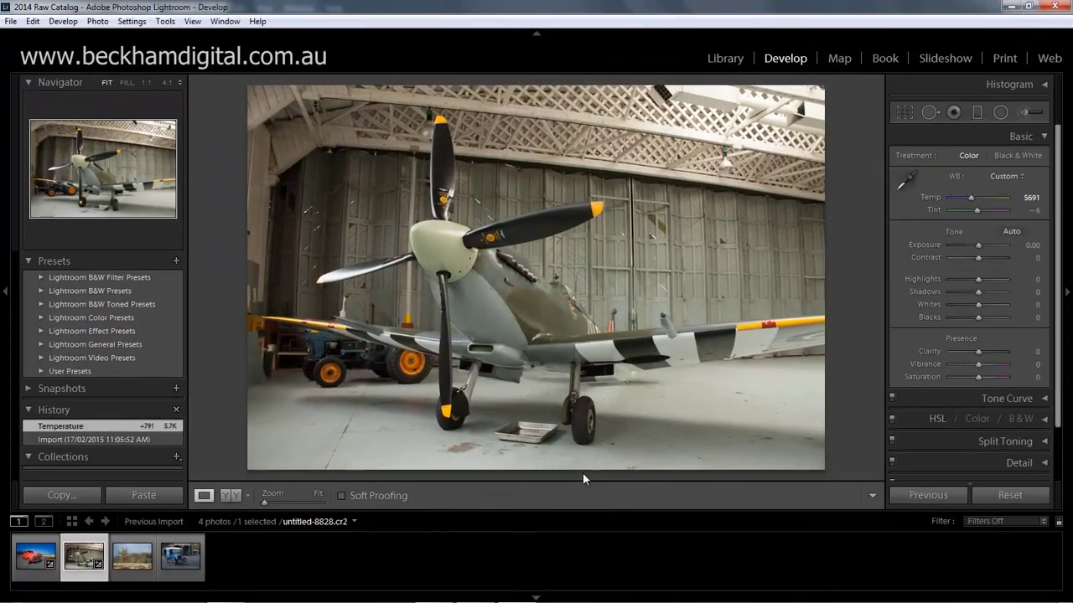
# Step: Set white balance from the grey floor, then Exposure -0.48, Clarity +10 and Vibrance +12
pyautogui.click(907, 182)
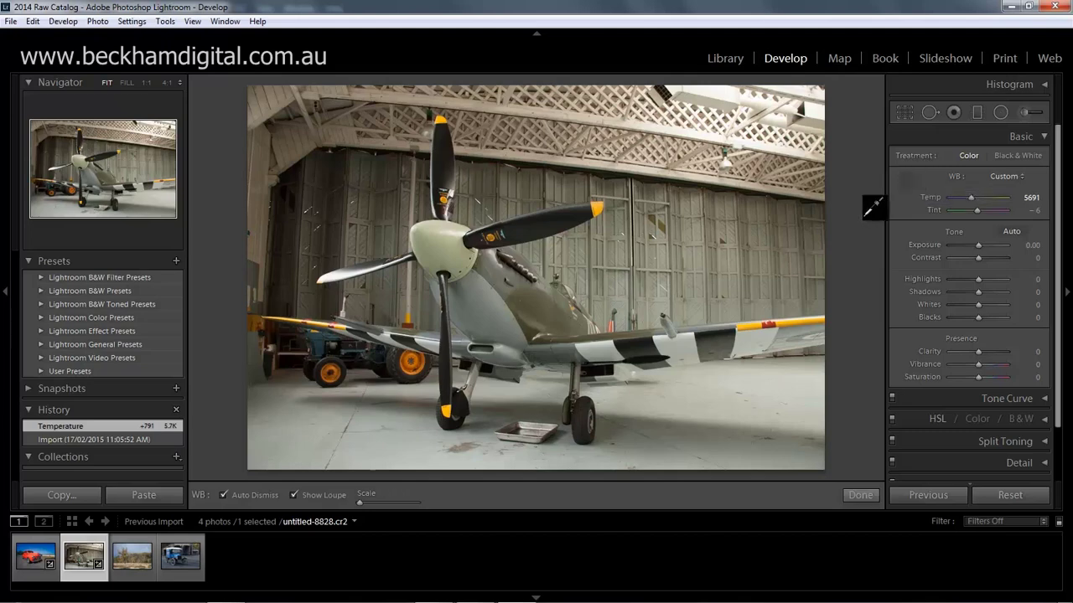
pyautogui.click(711, 399)
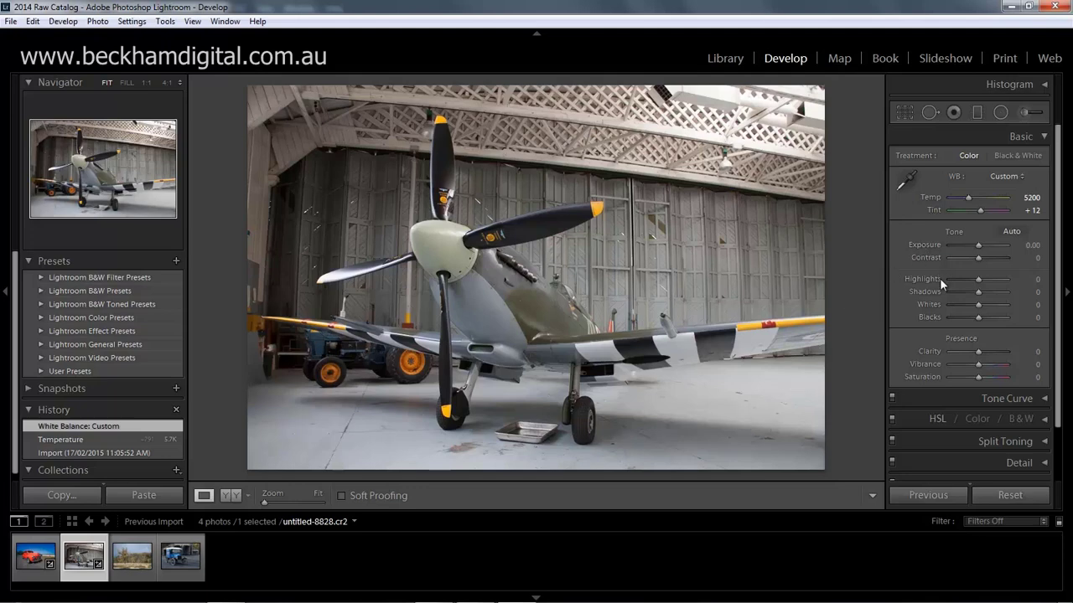
pyautogui.moveTo(978, 244); pyautogui.dragTo(974, 244)
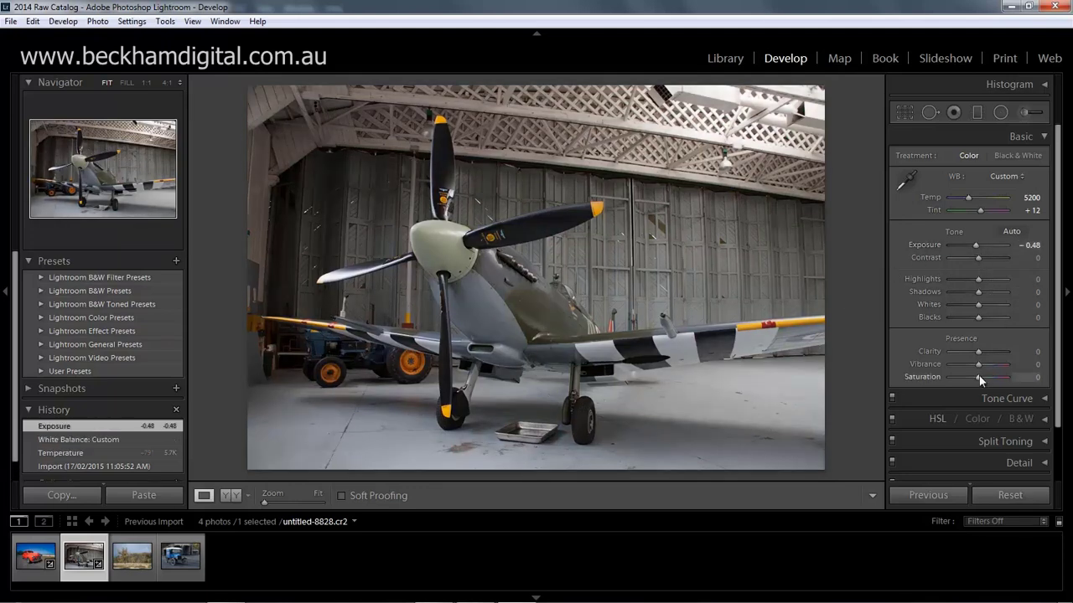
pyautogui.moveTo(982, 352); pyautogui.dragTo(981, 353)
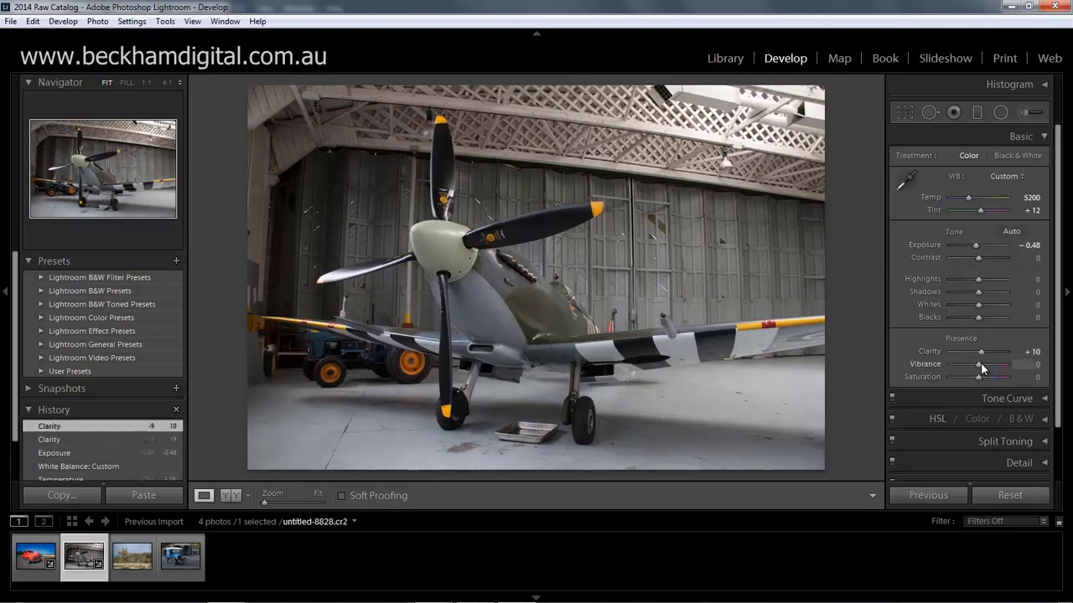
pyautogui.moveTo(980, 364); pyautogui.dragTo(983, 363)
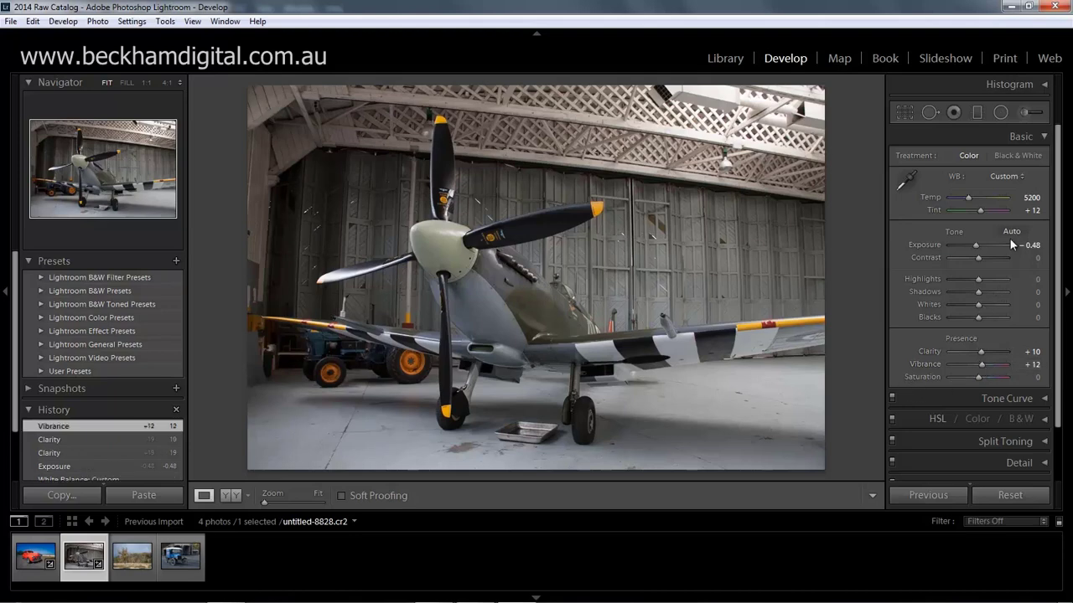
# Step: Draw an oval radial filter over the Spitfire, rotated to follow the propeller and made more upright
pyautogui.click(1001, 112)
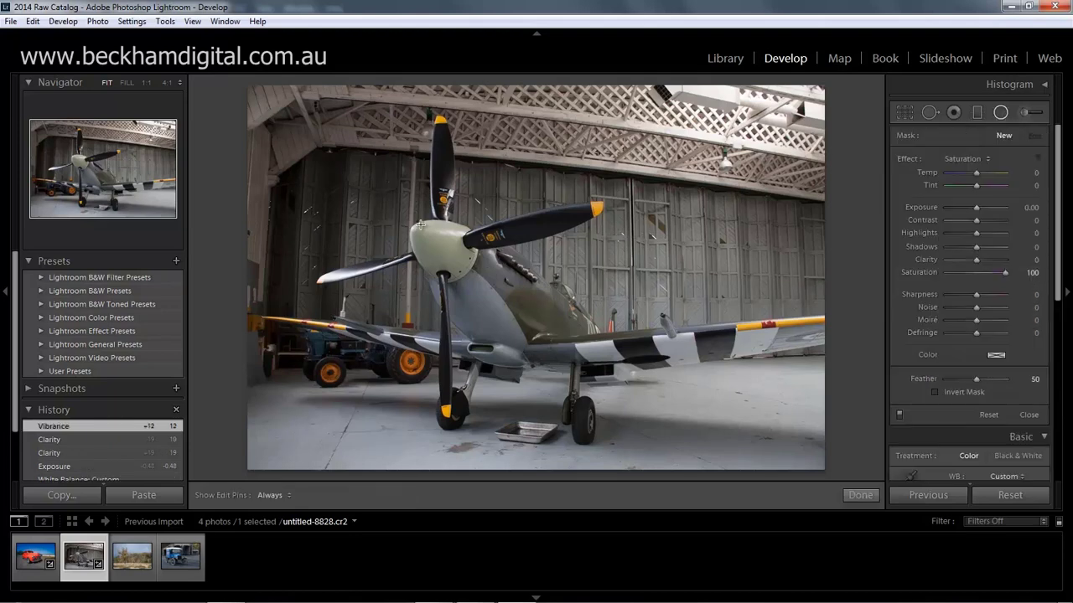
pyautogui.moveTo(419, 224); pyautogui.dragTo(590, 333)
pyautogui.moveTo(605, 233); pyautogui.dragTo(584, 294)
pyautogui.moveTo(430, 230); pyautogui.dragTo(508, 284)
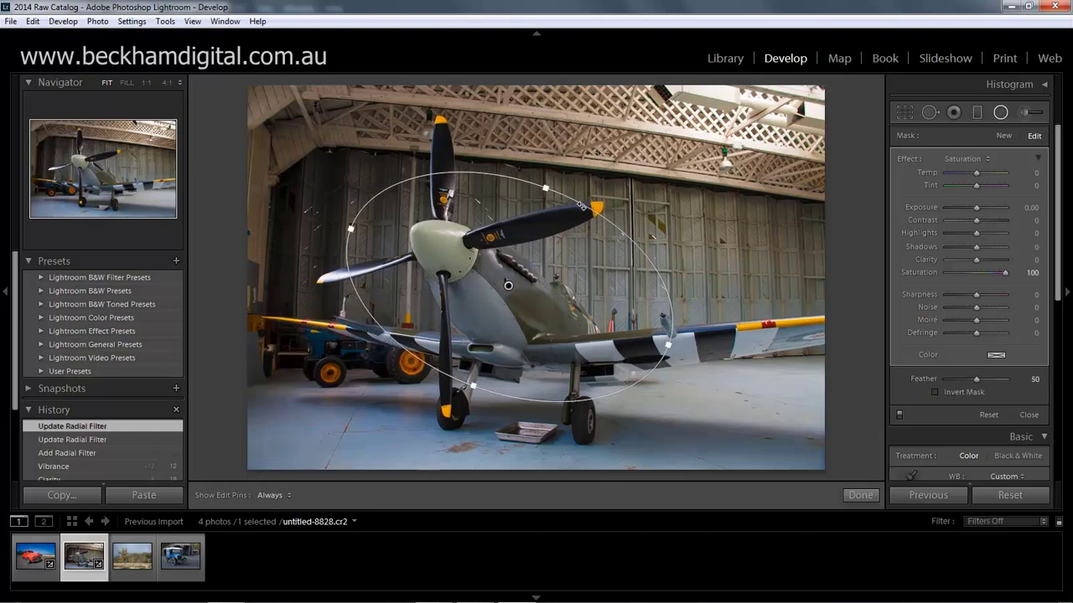
pyautogui.moveTo(568, 199); pyautogui.dragTo(567, 210)
# Step: Set the radial filter to Exposure -1.15 and Feather 55 to darken the hangar
pyautogui.moveTo(976, 379); pyautogui.dragTo(986, 380)
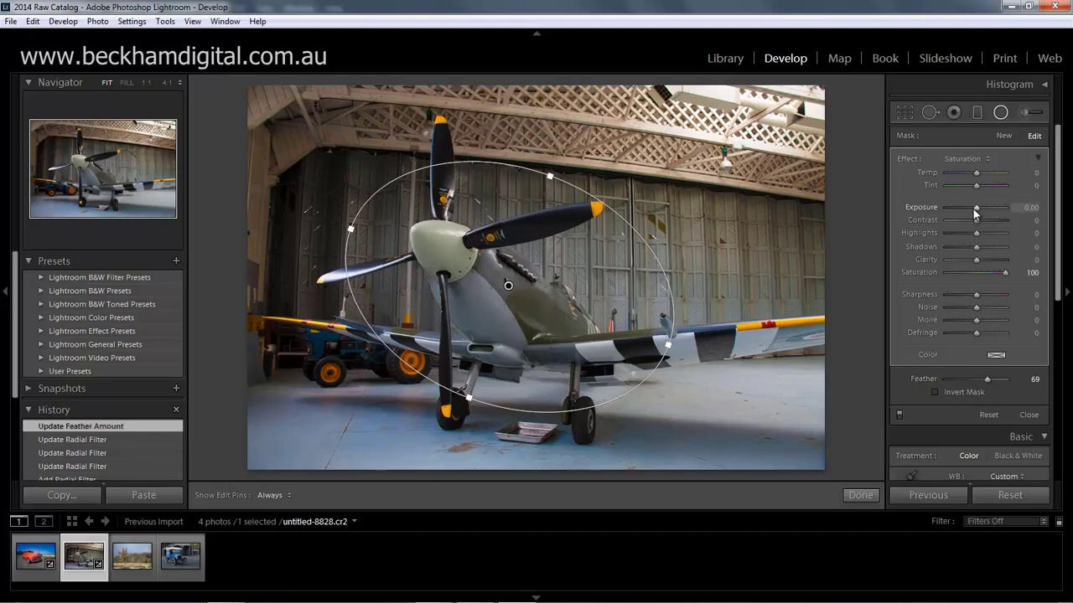
pyautogui.moveTo(976, 207); pyautogui.dragTo(967, 210)
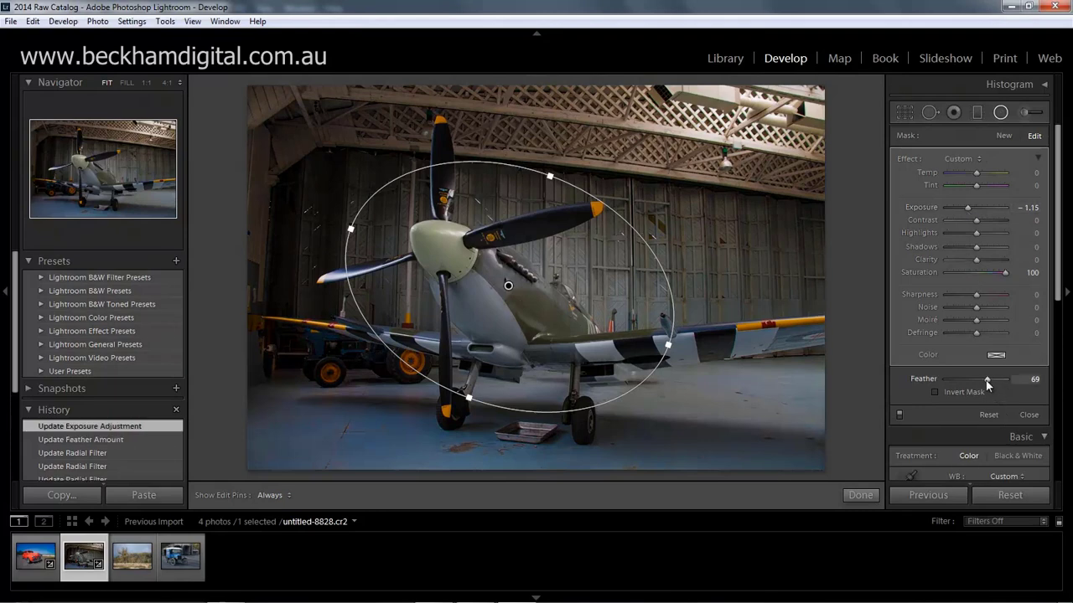
pyautogui.moveTo(986, 379)
pyautogui.mouseDown()
pyautogui.moveTo(999, 379)
pyautogui.moveTo(928, 388)
pyautogui.moveTo(979, 383)
pyautogui.mouseUp()
# Step: Enlarge the oval taller and wider around the plane, then finish the filter
pyautogui.moveTo(553, 176); pyautogui.dragTo(578, 138)
pyautogui.moveTo(670, 345); pyautogui.dragTo(717, 363)
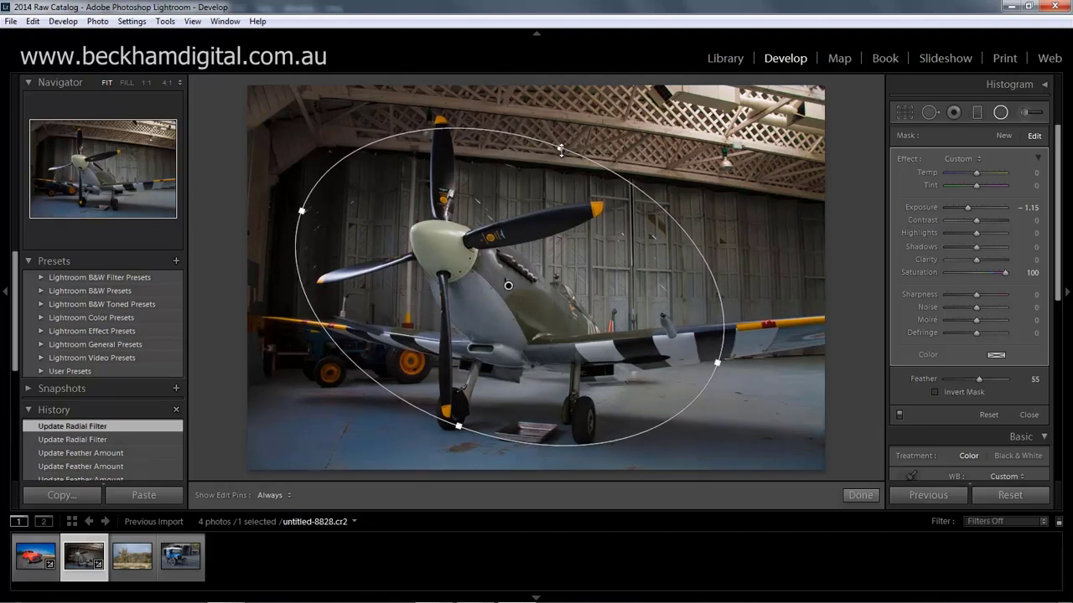
pyautogui.moveTo(561, 149); pyautogui.dragTo(563, 138)
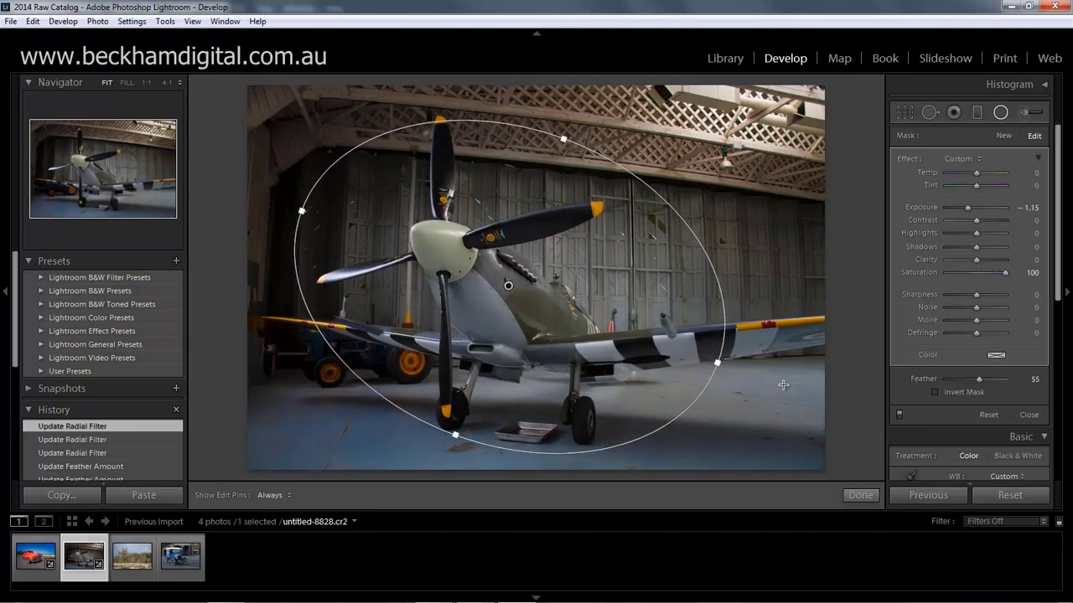
pyautogui.click(859, 496)
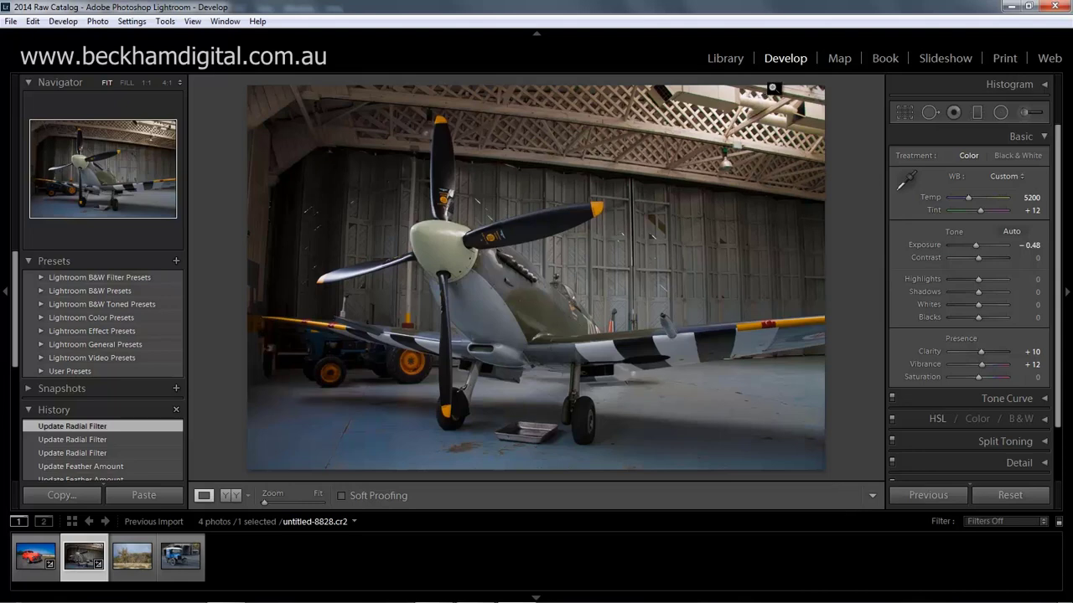
# Step: Drag a graduated filter down across the hangar ceiling with lowered exposure, then finish it
pyautogui.click(978, 112)
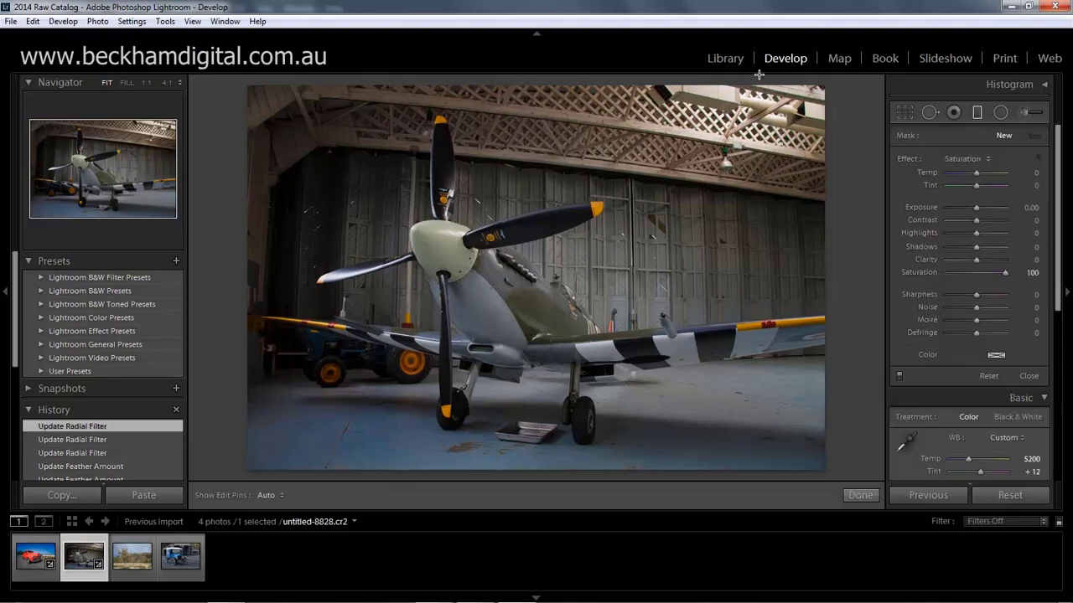
pyautogui.moveTo(753, 97); pyautogui.dragTo(745, 177)
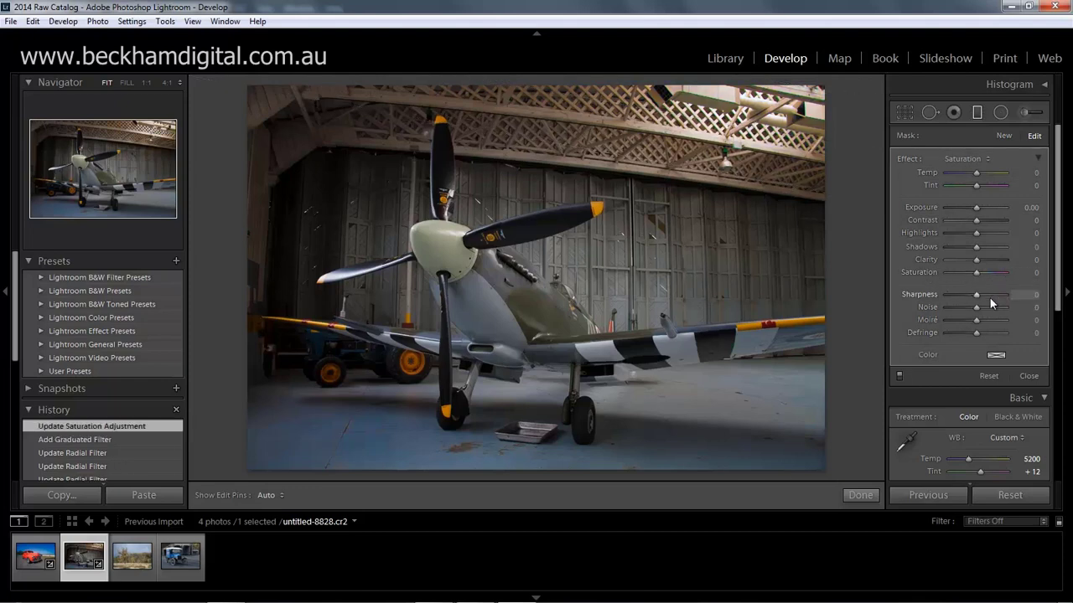
pyautogui.moveTo(973, 208); pyautogui.dragTo(965, 209)
pyautogui.click(861, 495)
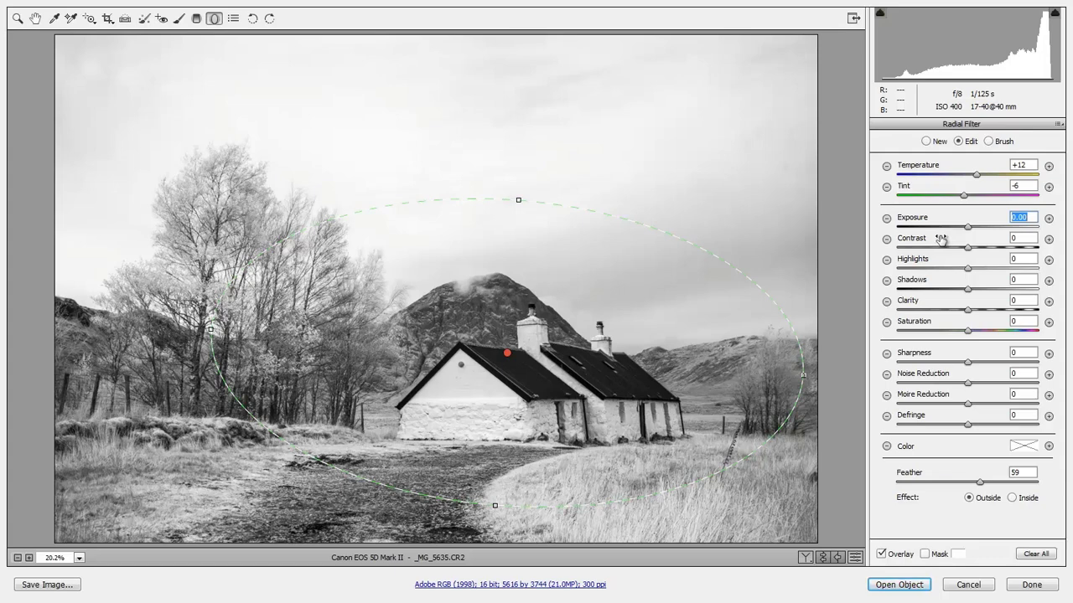
# Step: Hide the overlay and set the cottage radial filter's outside Exposure to -0.75
pyautogui.press('v')
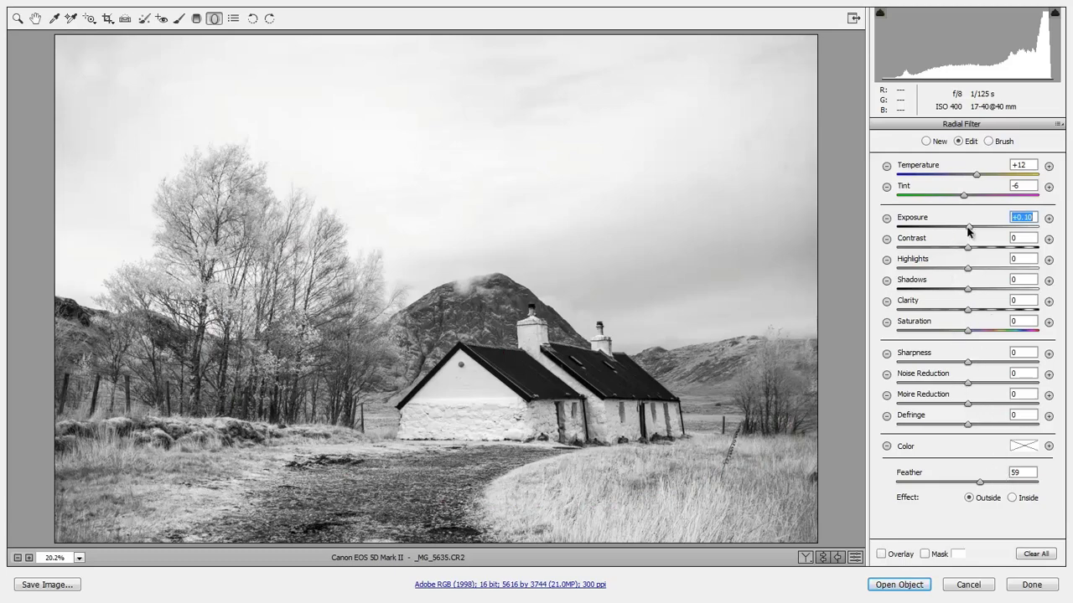
pyautogui.moveTo(967, 228); pyautogui.dragTo(952, 230)
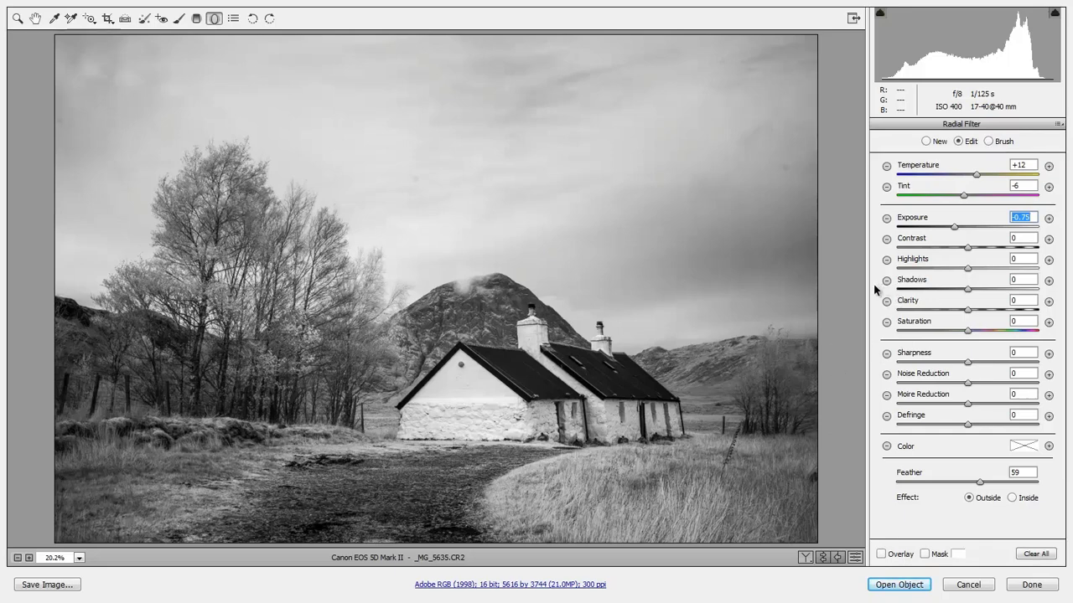
# Step: Drag a graduated filter down from the top edge over the cottage sky at -0.75 exposure
pyautogui.click(197, 19)
pyautogui.moveTo(426, 35); pyautogui.dragTo(423, 65)
pyautogui.moveTo(421, 109); pyautogui.dragTo(421, 222)
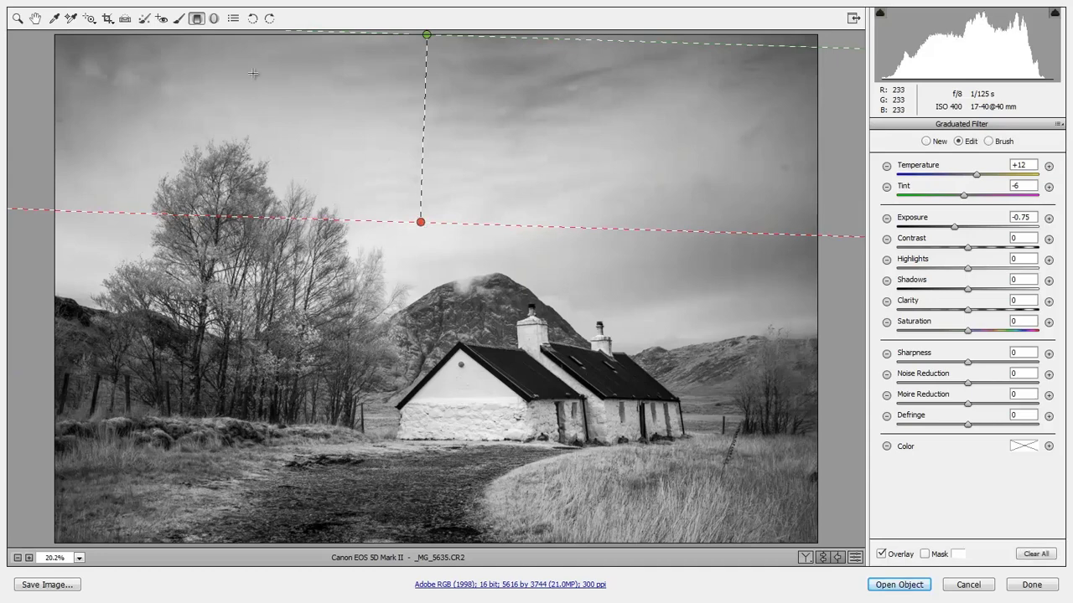
# Step: Open the cottage photo as a smart object, compare Smart Object-1 and -2, ending on Smart Object-1
pyautogui.click(889, 587)
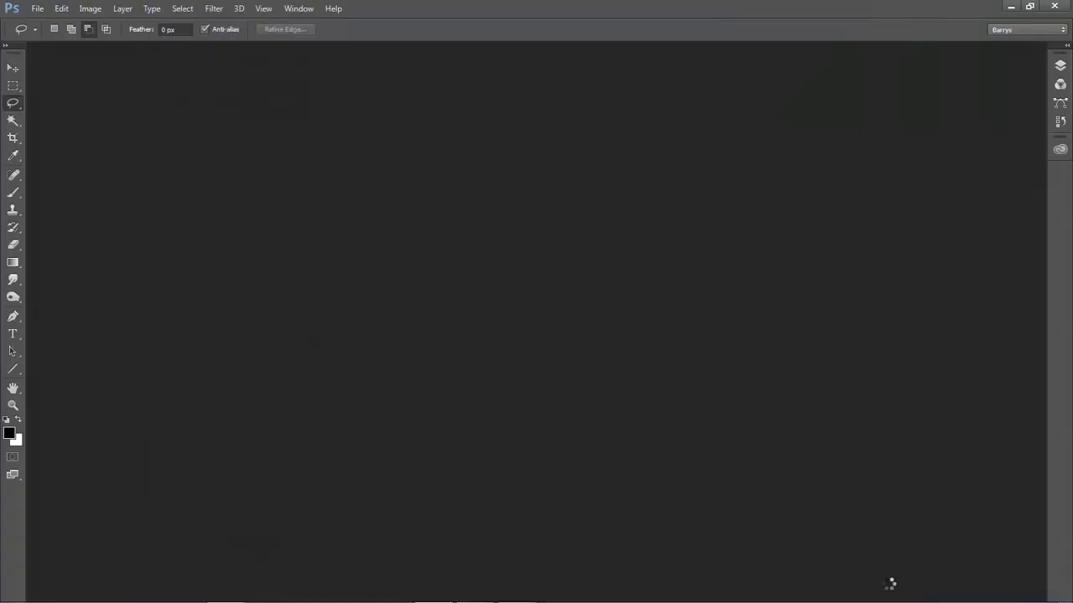
pyautogui.press('v')
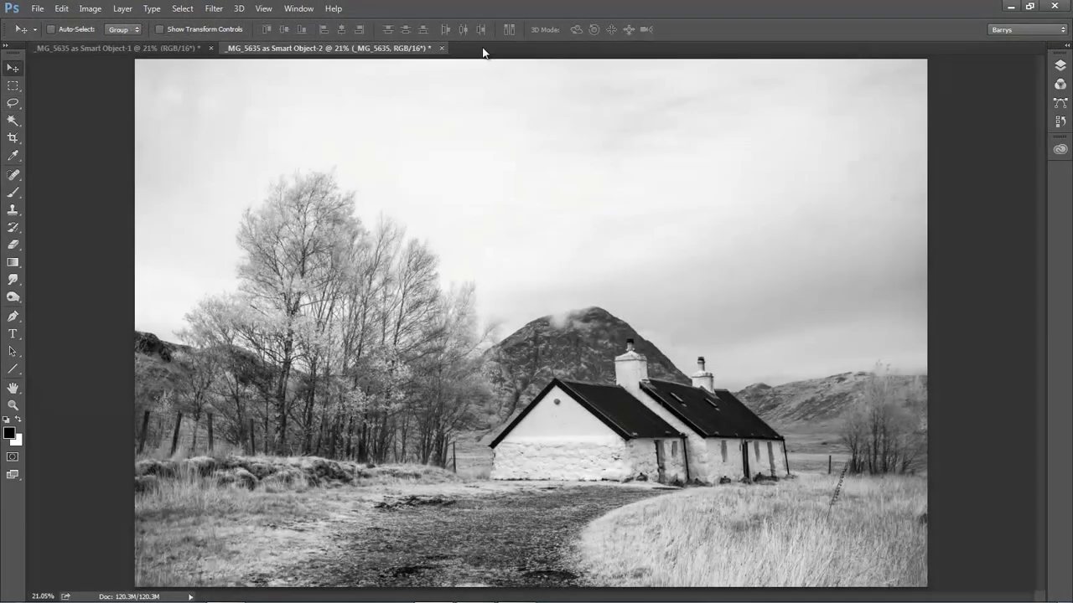
pyautogui.click(177, 50)
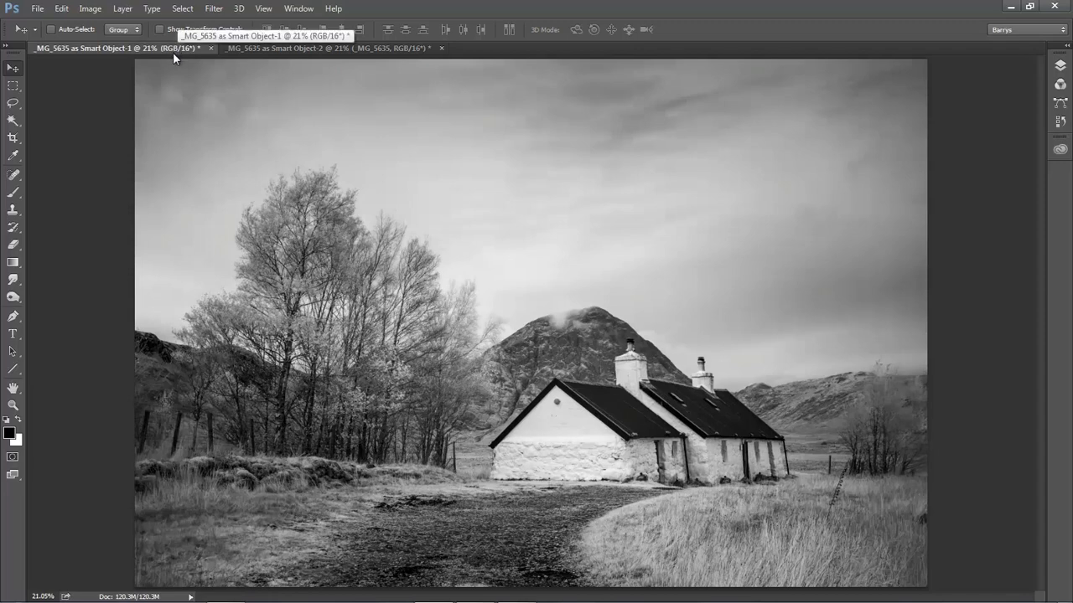
pyautogui.click(263, 49)
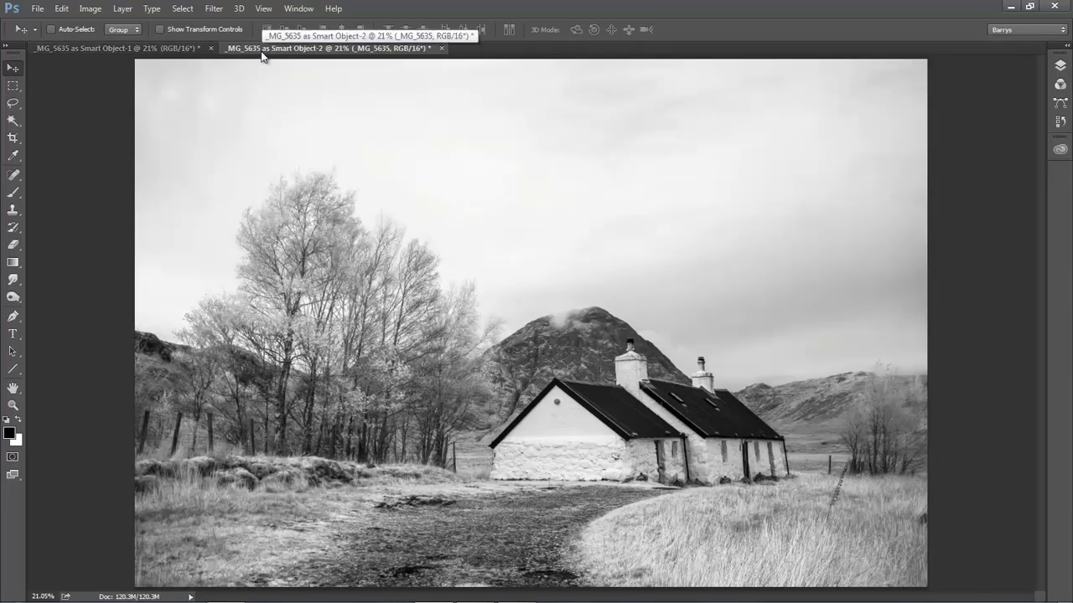
pyautogui.click(143, 52)
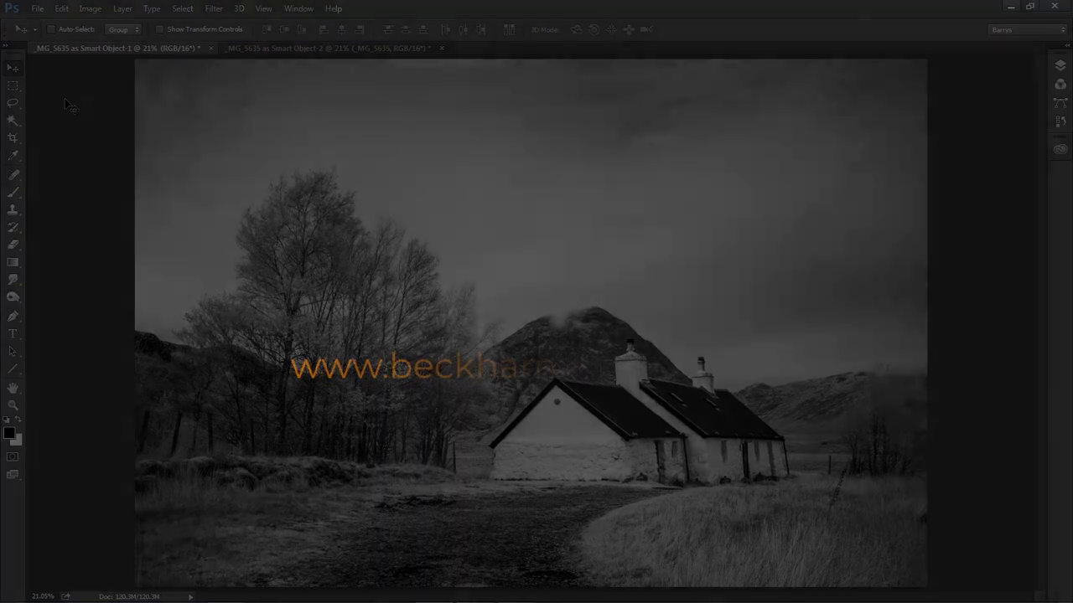